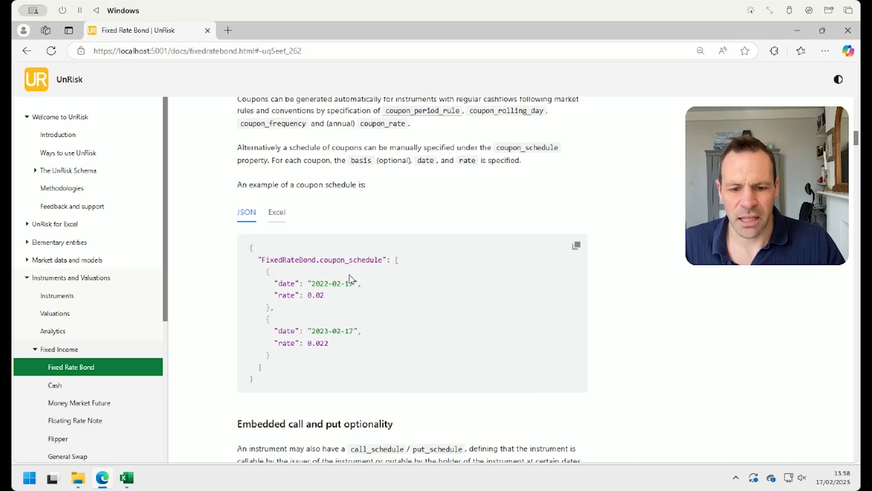
Step: Read the Fixed Rate Bond documentation on call and put optionality and expand the enum elements of business_day_convention in the instrument schema
scroll(360, 331, down, 15)
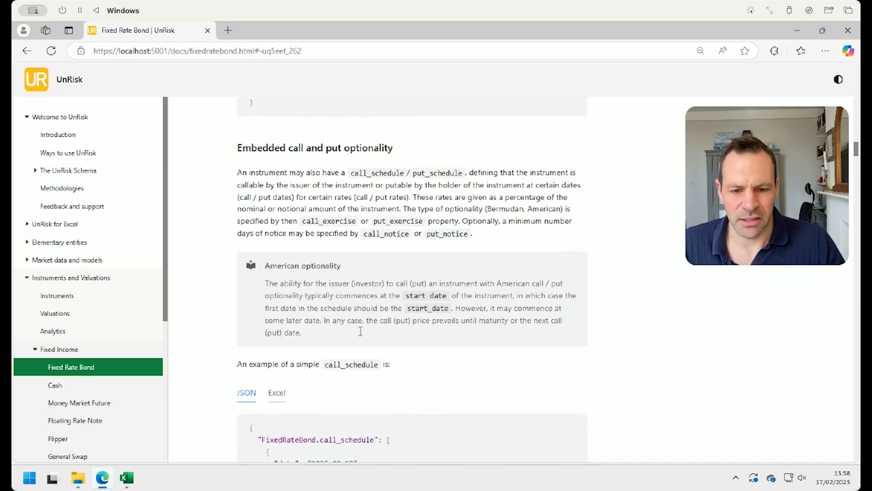
scroll(361, 334, down, 1)
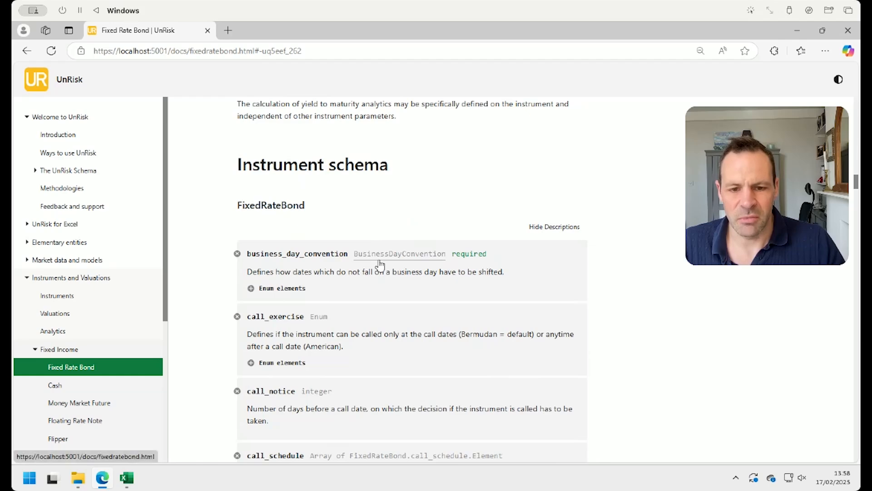
scroll(380, 265, down, 3)
scroll(379, 261, up, 2)
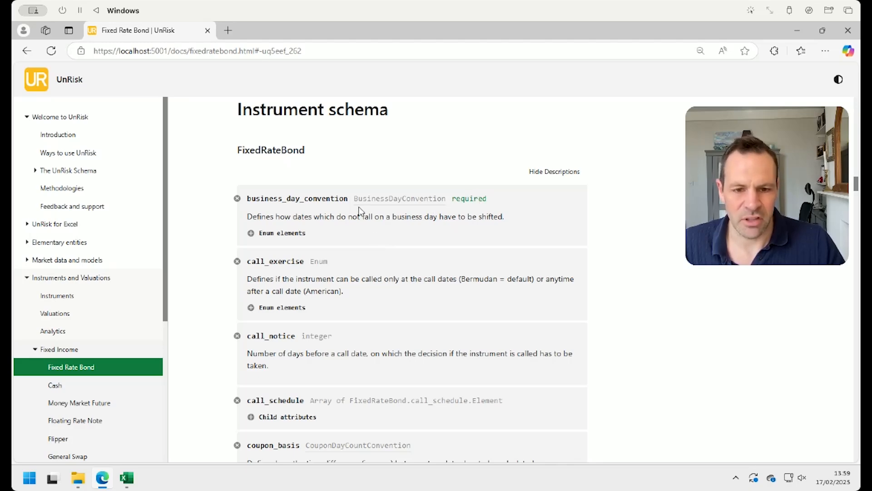
click(252, 233)
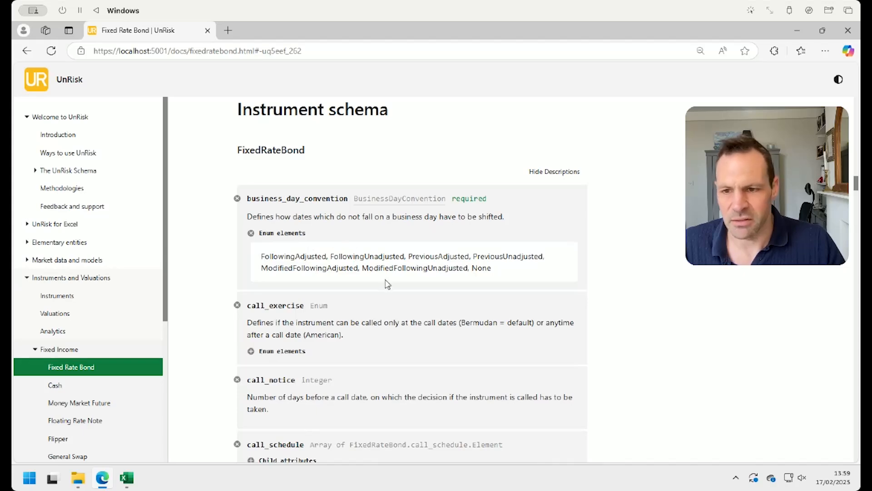
Step: Examine the remaining instrument schema, methodology, model support, cashflow details and valuation schema down to the Examples section
scroll(392, 289, down, 20)
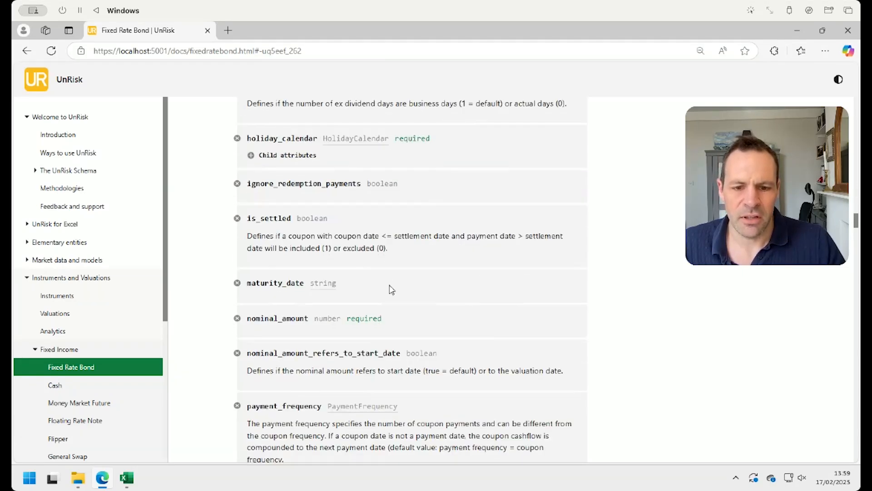
scroll(391, 289, down, 15)
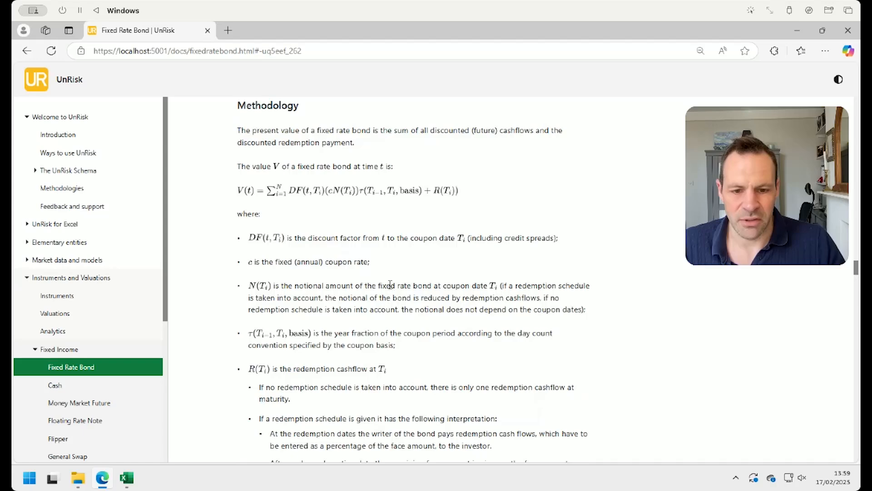
scroll(344, 262, down, 15)
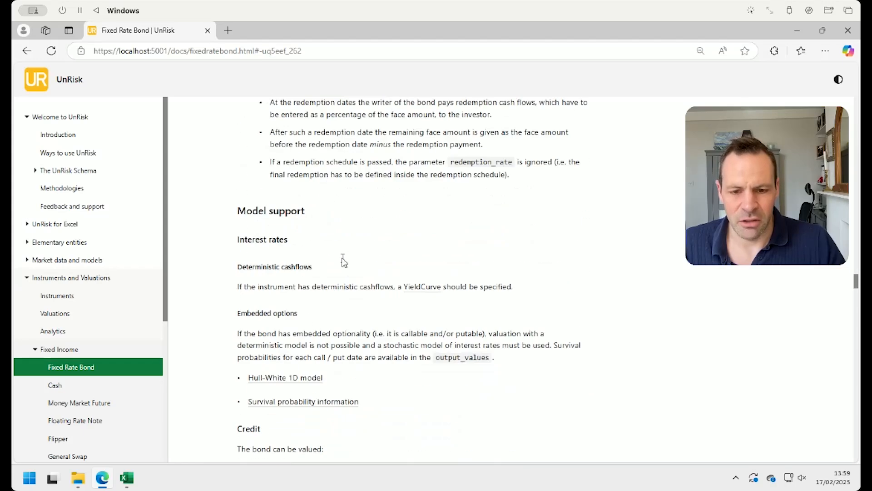
scroll(324, 235, down, 15)
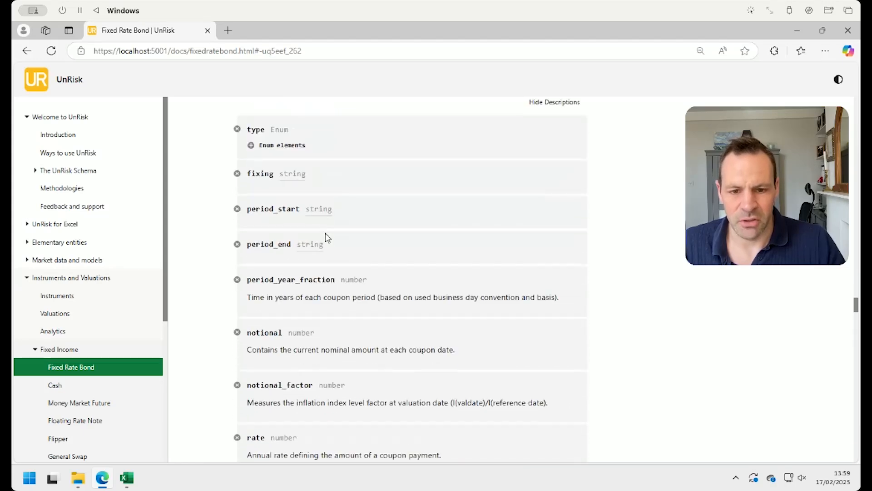
scroll(334, 275, down, 15)
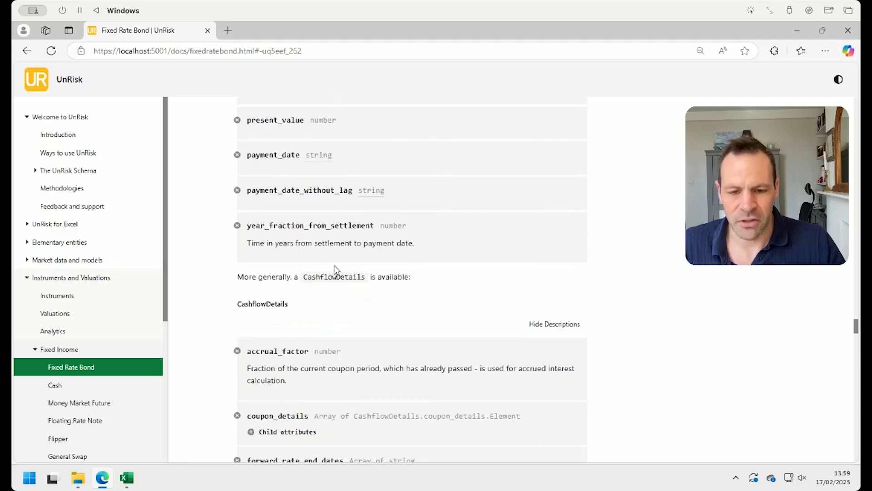
scroll(337, 272, down, 8)
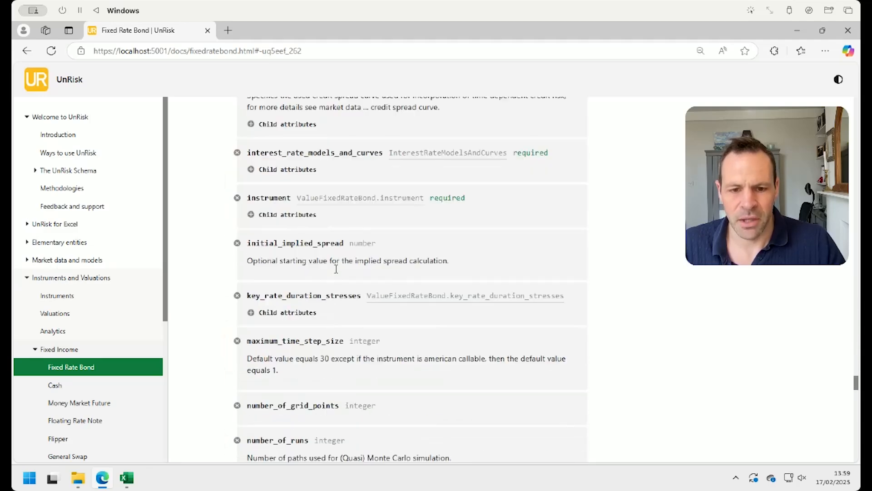
scroll(328, 258, up, 7)
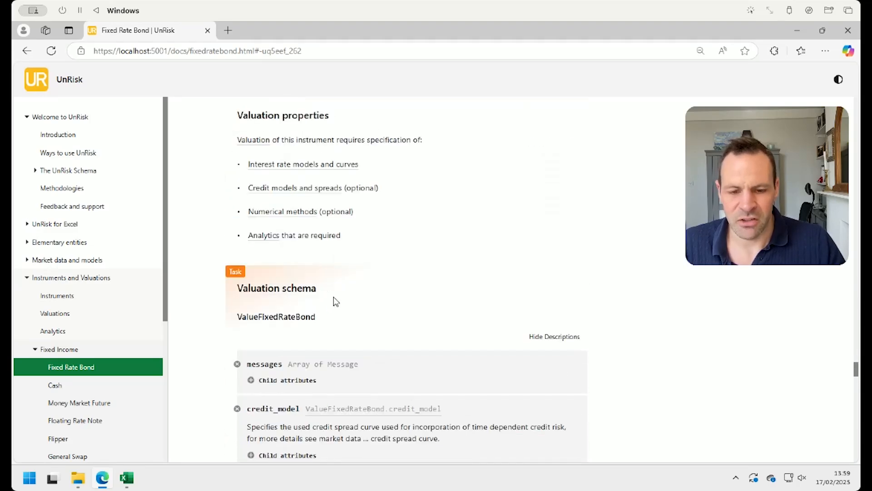
scroll(335, 304, down, 20)
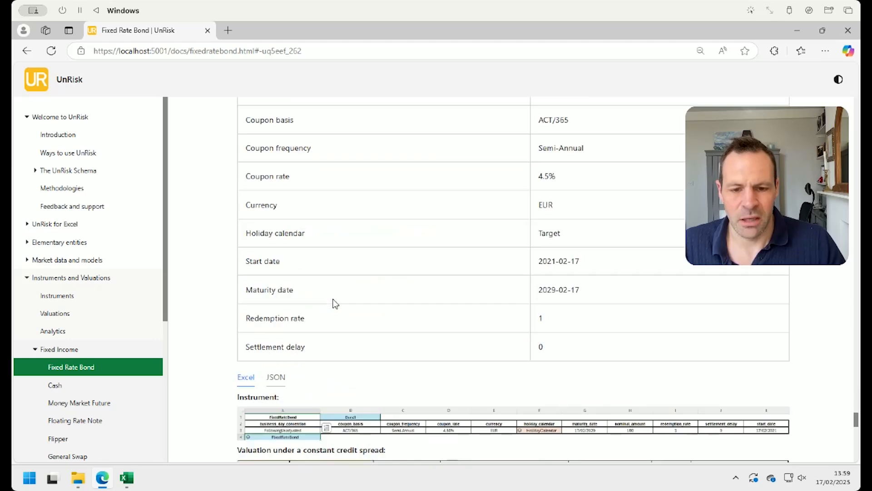
scroll(335, 304, up, 7)
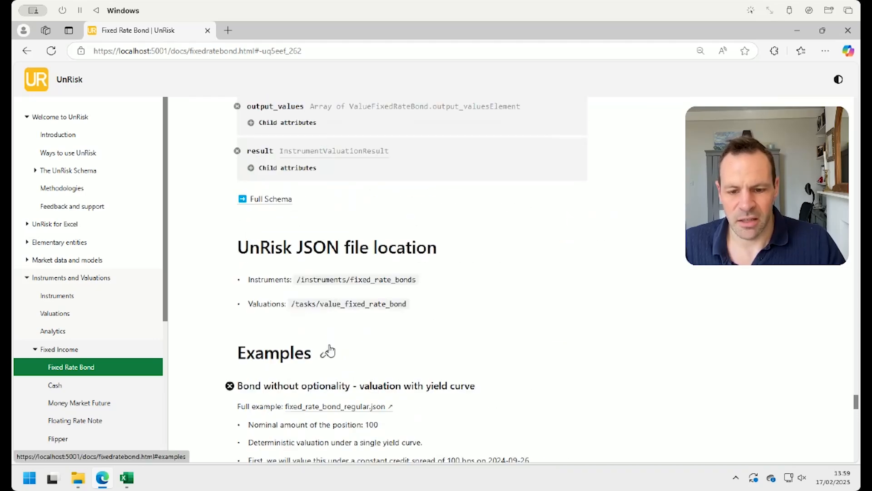
scroll(341, 350, down, 1)
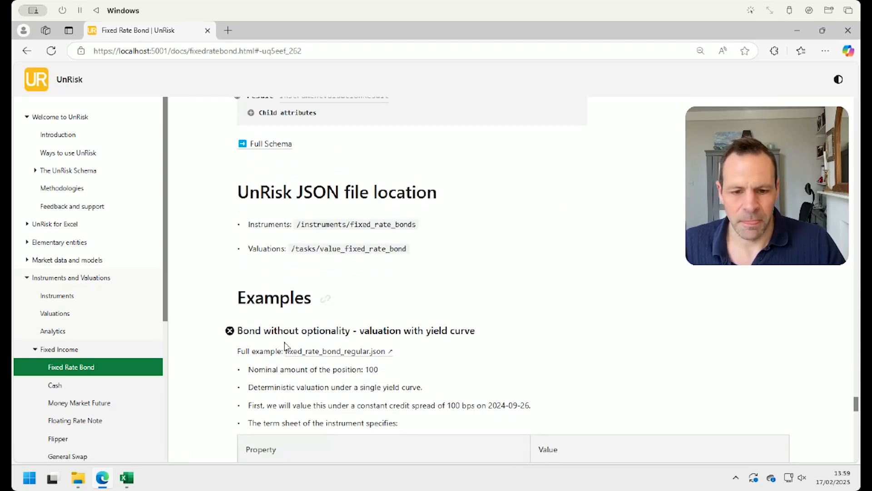
Step: Collapse and re-expand the example "Bond without optionality - valuation with yield curve" and review its term sheet properties
click(232, 330)
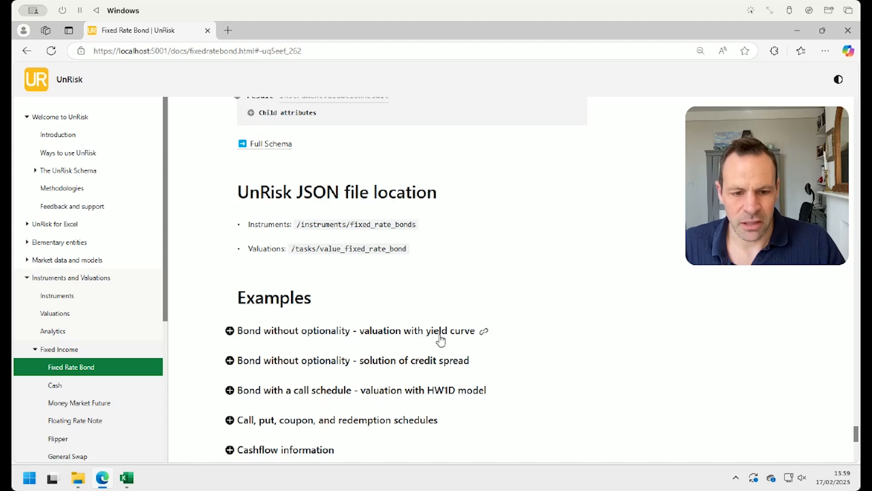
click(230, 330)
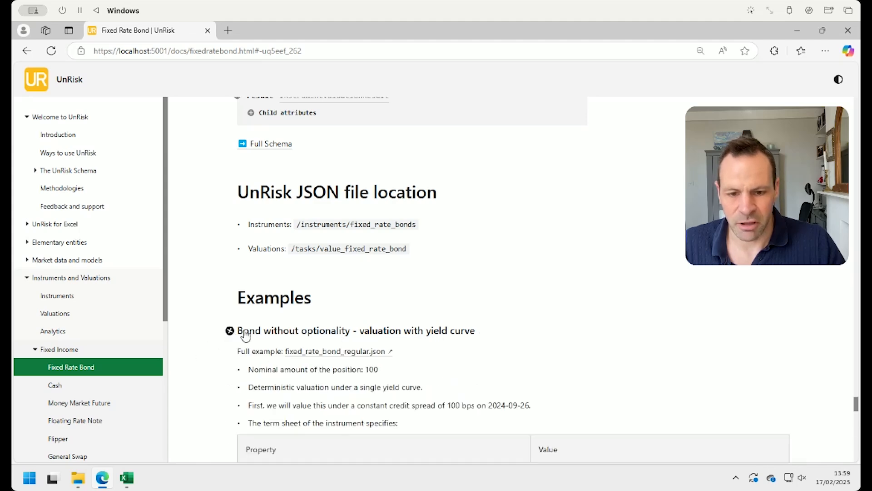
scroll(312, 336, down, 2)
scroll(312, 336, down, 5)
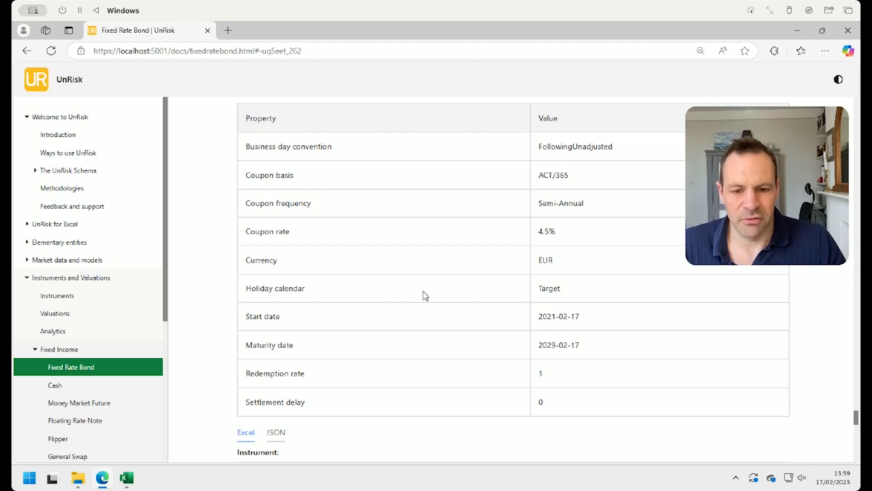
scroll(424, 296, down, 1)
scroll(424, 296, down, 2)
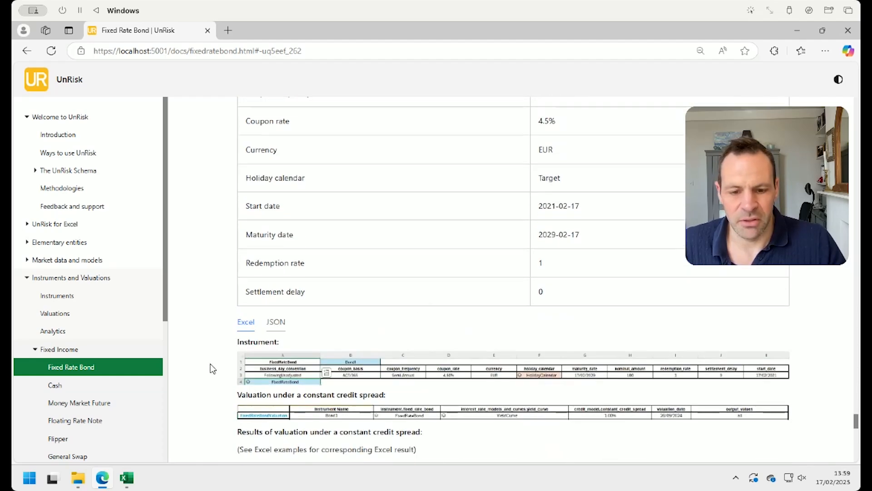
Step: Compare the JSON and Excel versions of the example's instrument definition, ending on the Excel version
click(275, 324)
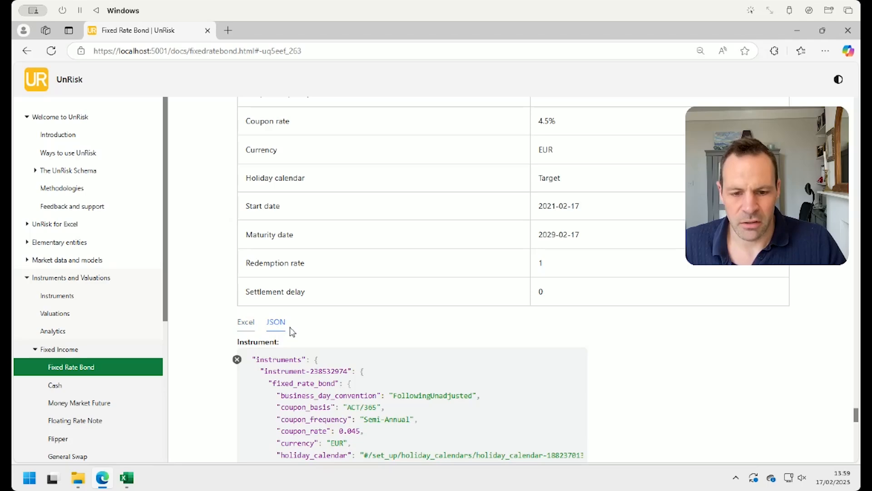
scroll(293, 332, down, 3)
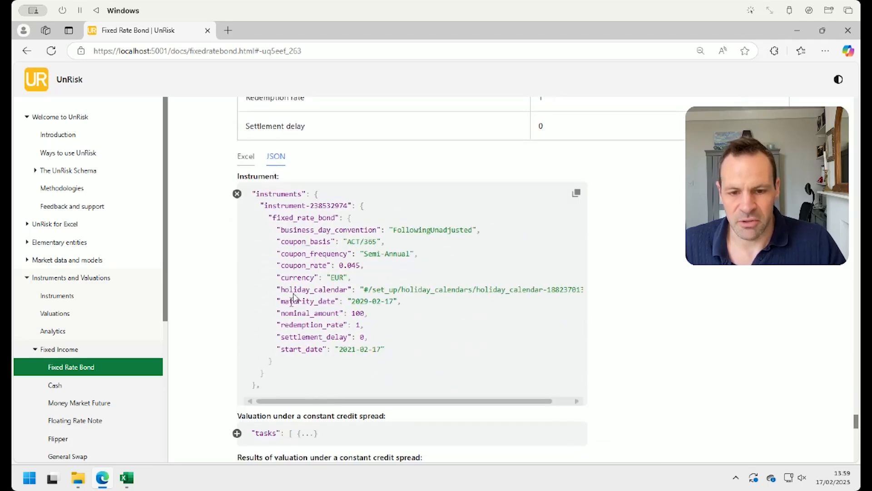
scroll(342, 203, up, 2)
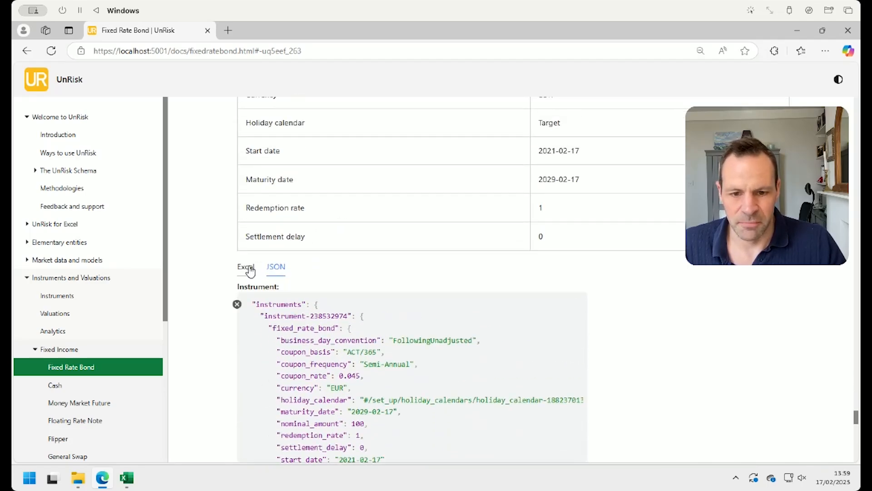
click(250, 270)
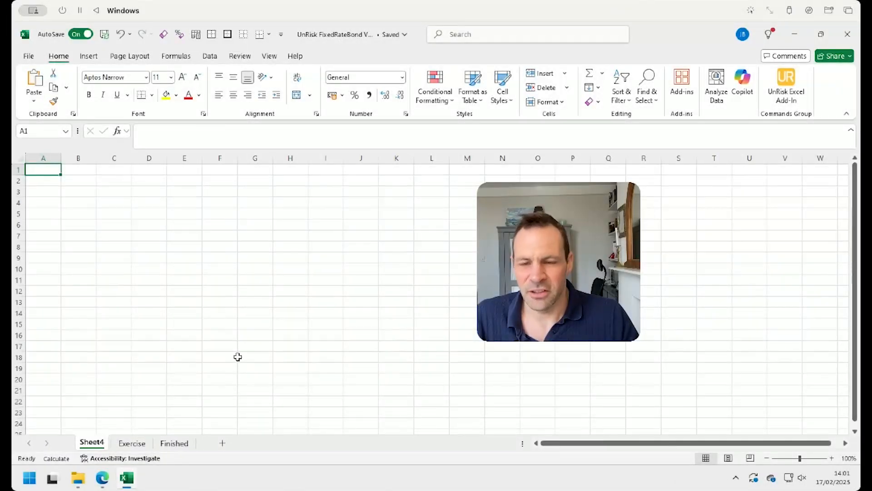
Step: In the Excel workbook, examine the Finished sheet from the FixedRateBond inputs down to the valuation result and implied credit spread
click(174, 443)
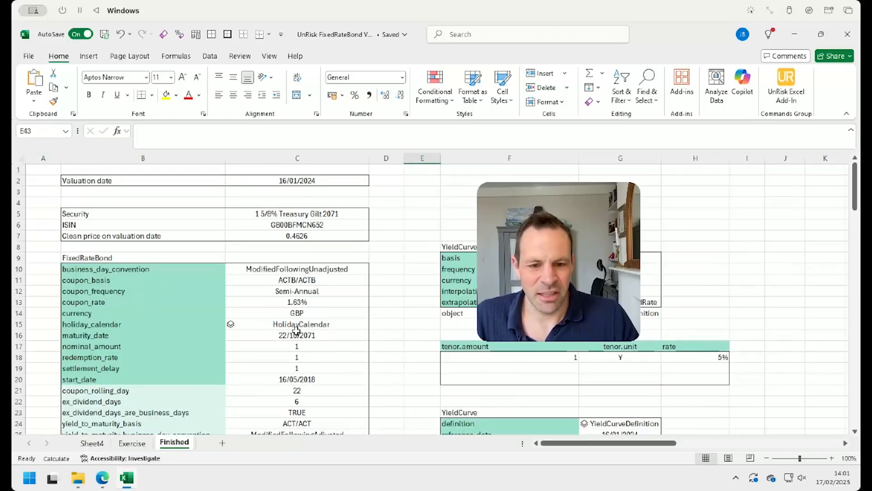
scroll(296, 329, down, 3)
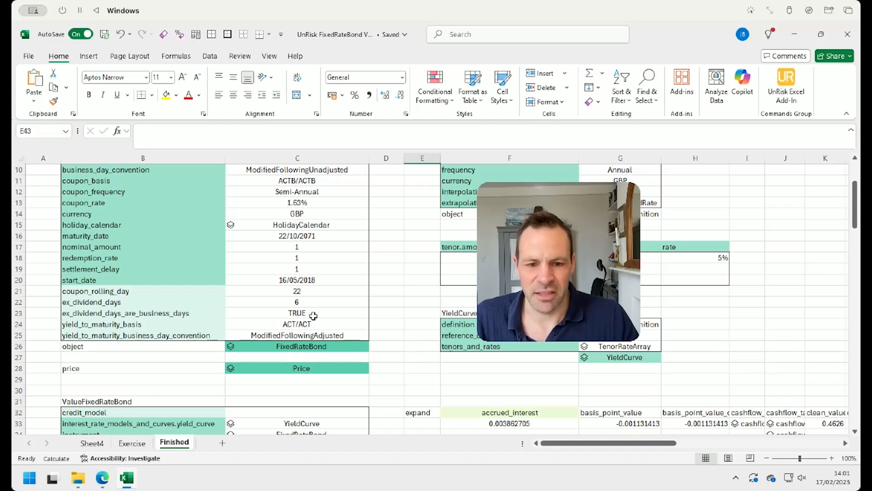
scroll(324, 332, down, 2)
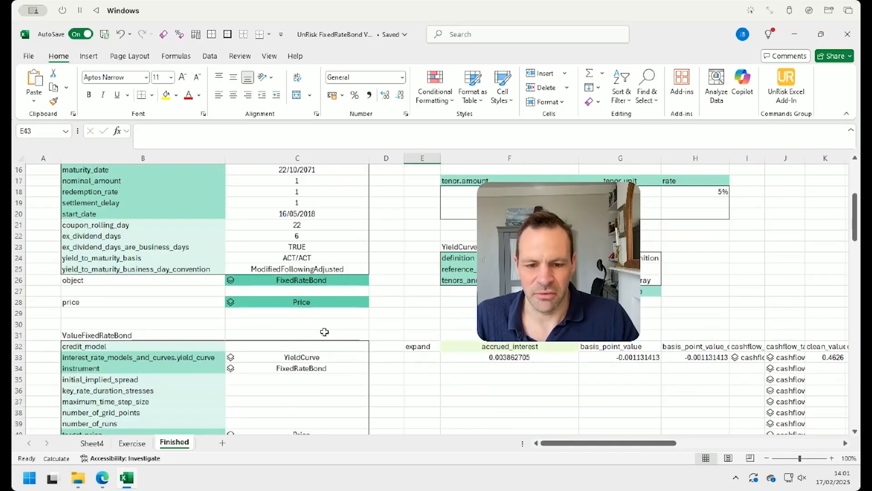
scroll(324, 336, down, 4)
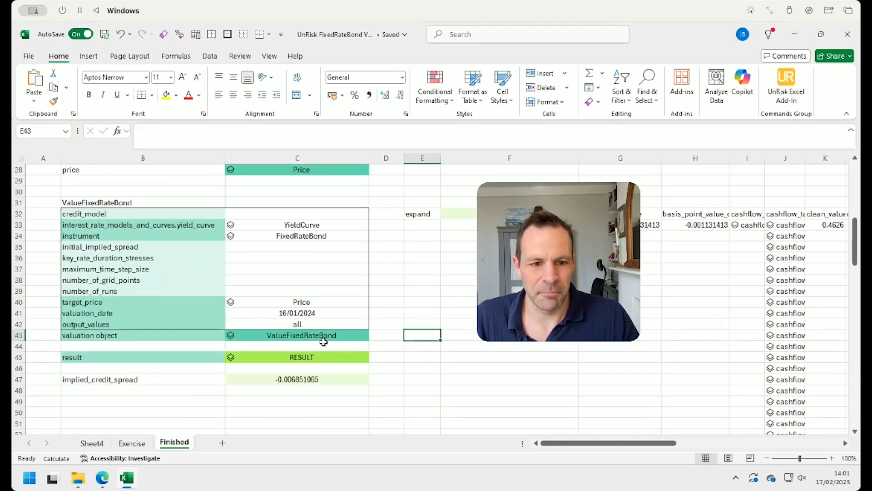
scroll(324, 342, up, 9)
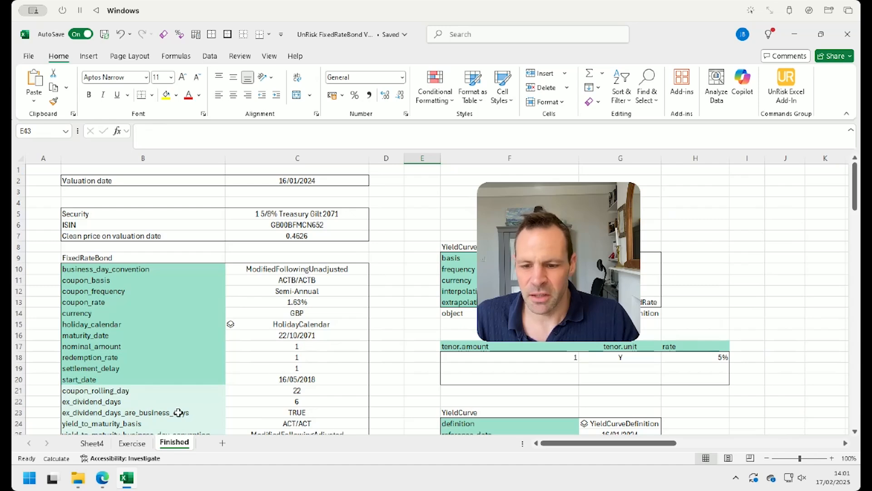
Step: Go to the blank Sheet4, open the UnRisk Excel Add-In and display its tools
click(97, 444)
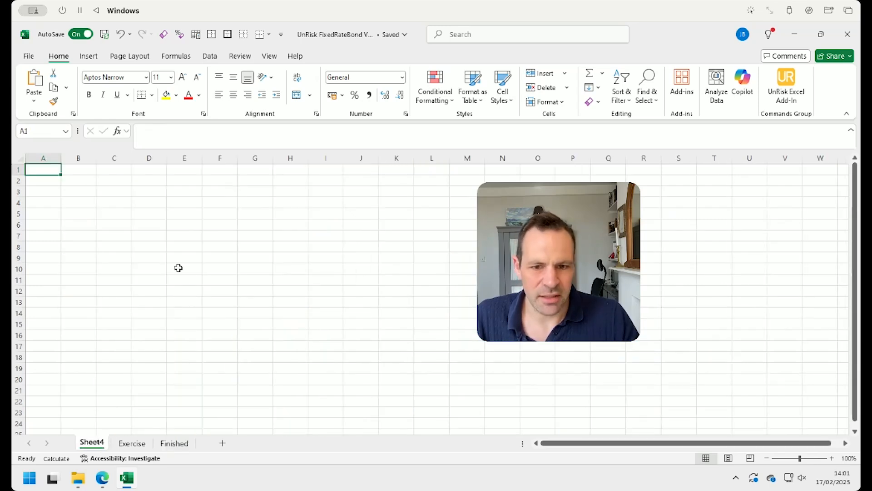
click(783, 80)
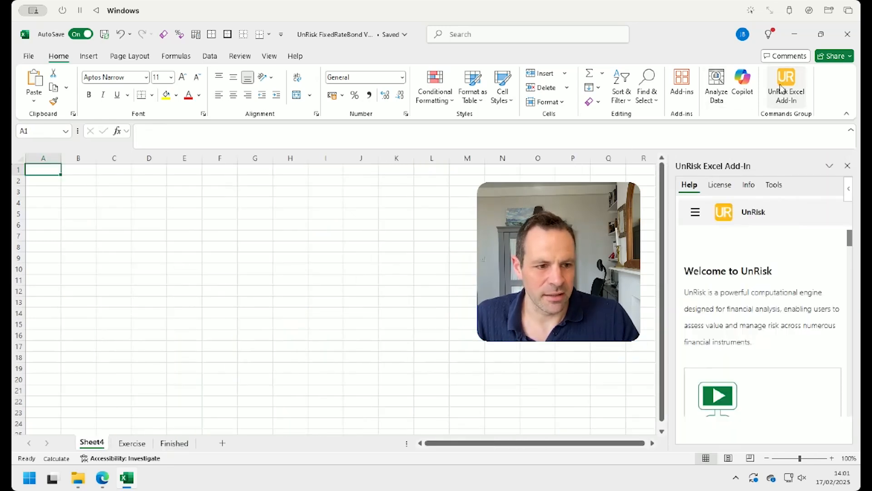
scroll(753, 264, down, 3)
scroll(752, 265, up, 3)
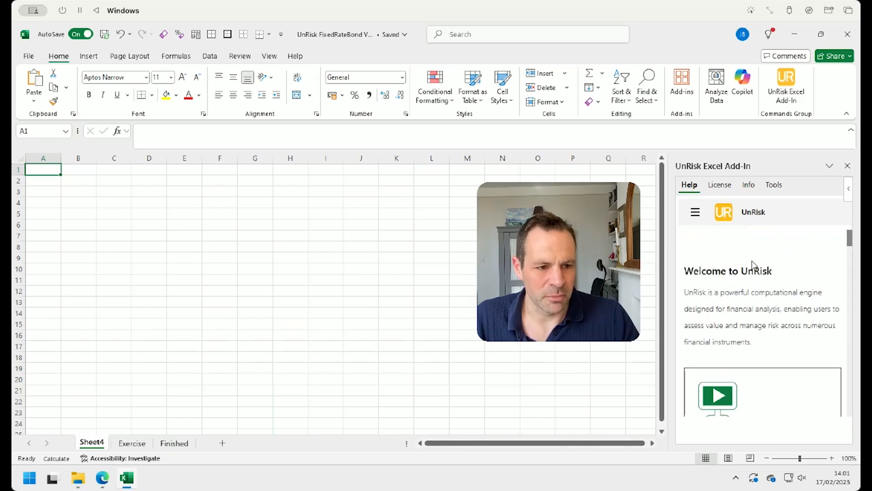
click(774, 185)
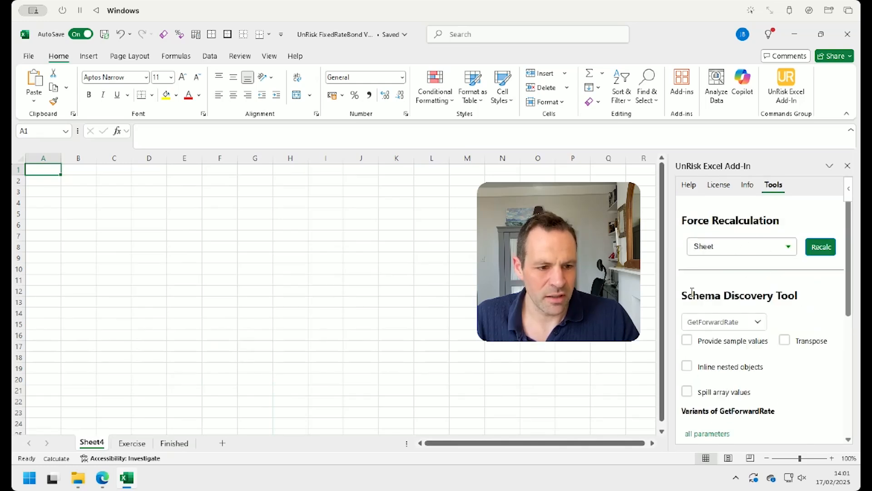
Step: Search the Schema Discovery Tool's object types for "fixed" and select FixedRateBond
click(761, 324)
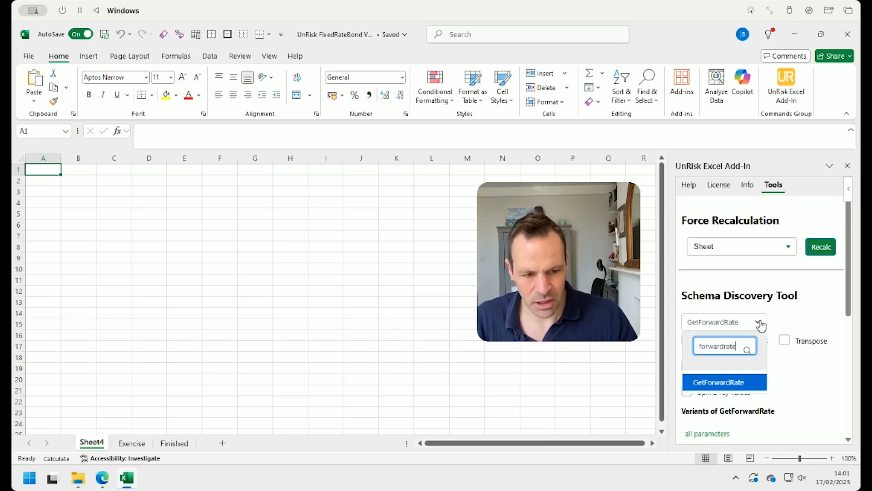
key(BackSpace)
key(BackSpace)
key(BackSpace)
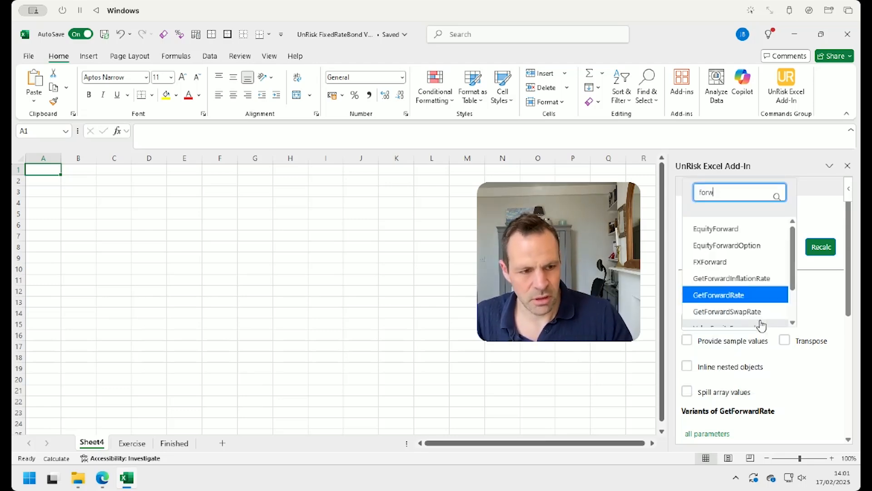
key(BackSpace)
key(BackSpace)
key(BackSpace)
key(BackSpace)
text(fixed)
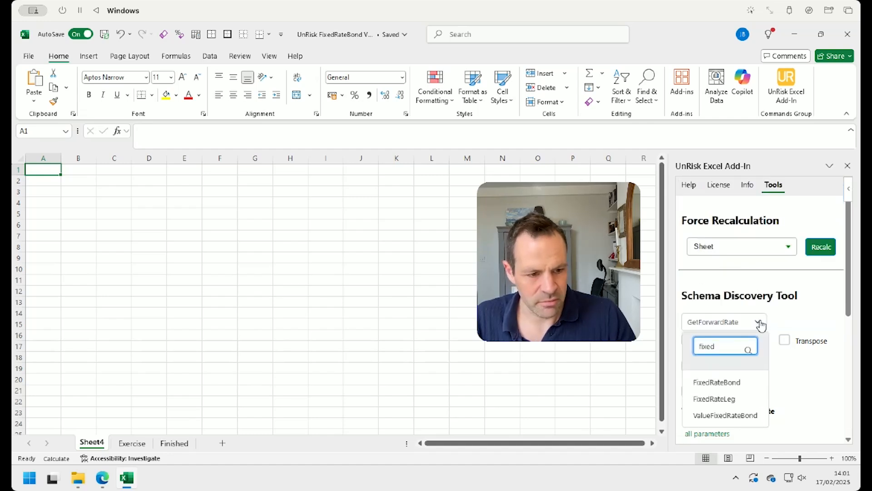
click(733, 383)
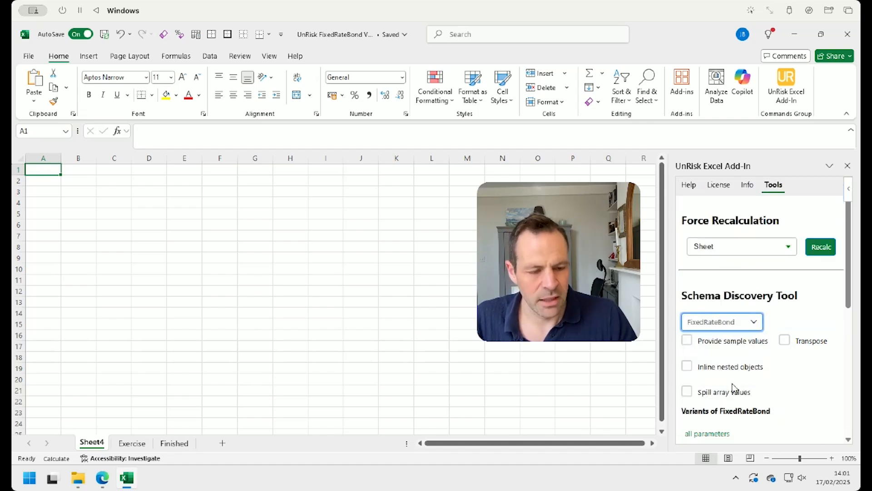
Step: Insert the FixedRateBond "with auto coupons" variant, transposed, at cell C5 of Sheet4
scroll(769, 376, down, 1)
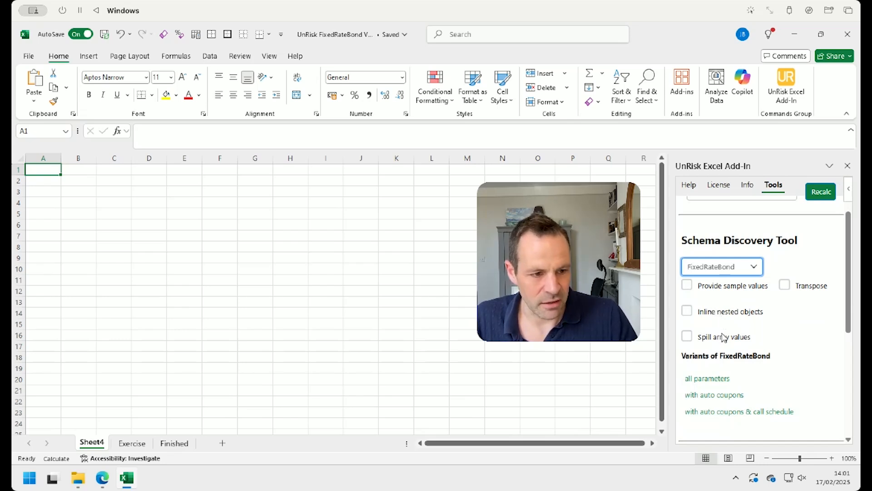
click(785, 285)
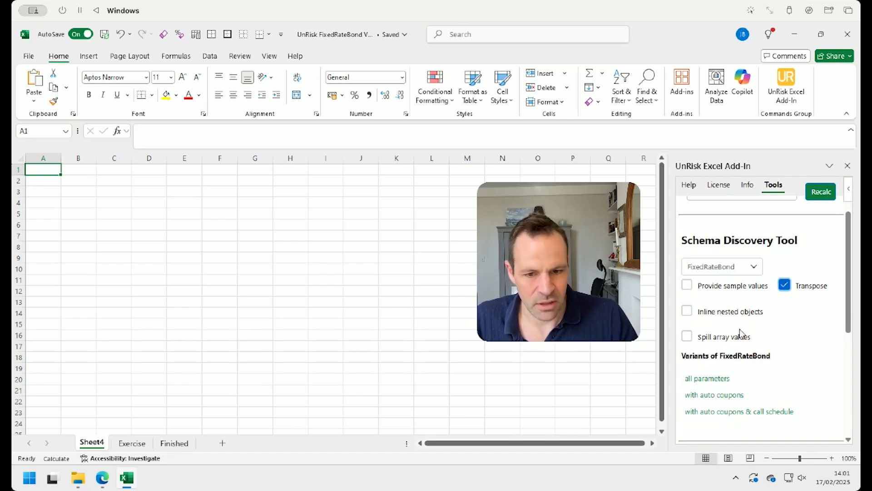
click(130, 212)
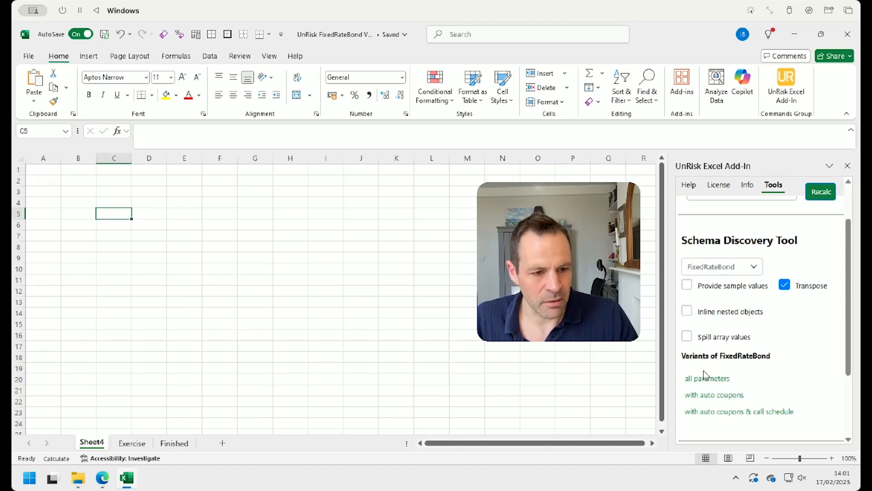
click(717, 399)
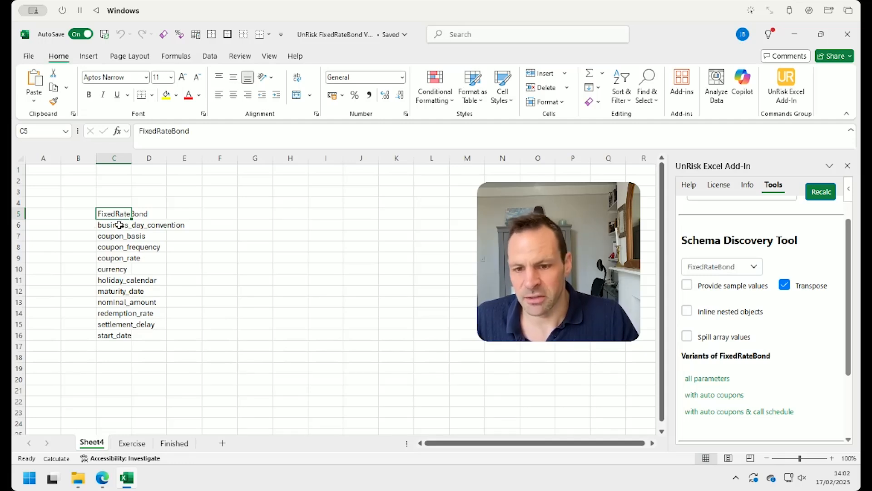
Step: Review the inserted FixedRateBond template on Sheet4, covering its parameter names and the object type heading
click(248, 213)
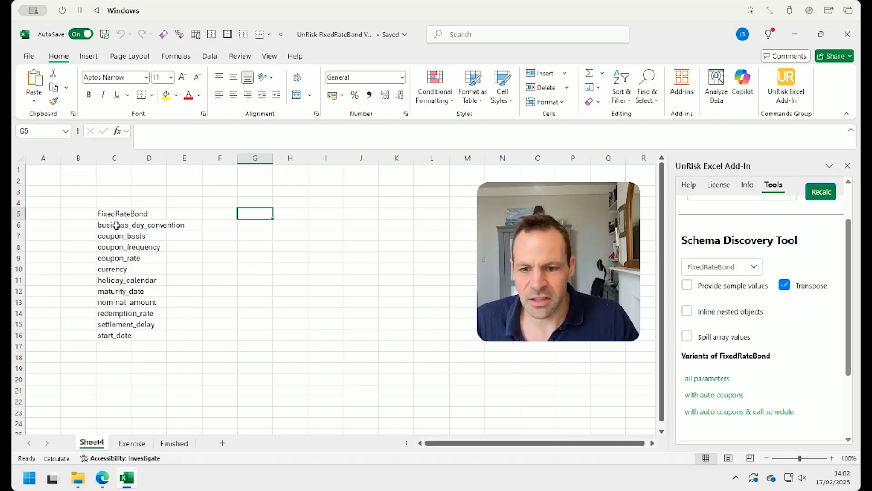
drag(115, 225, 118, 337)
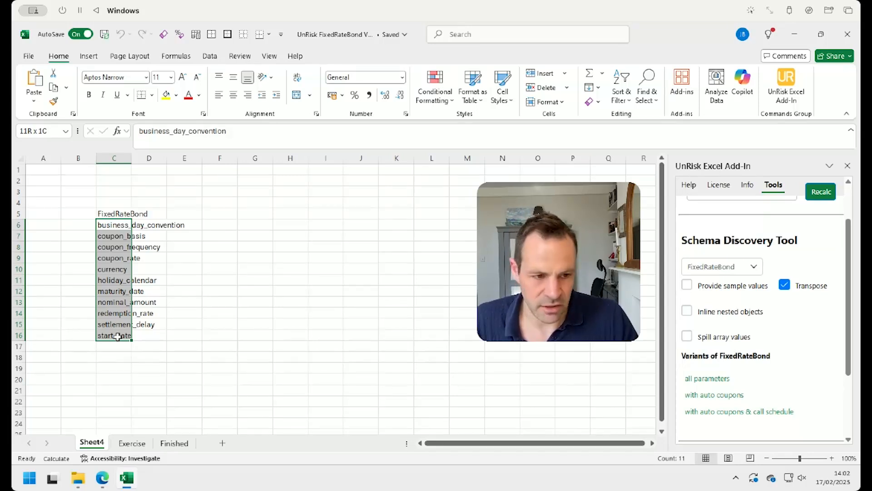
click(109, 213)
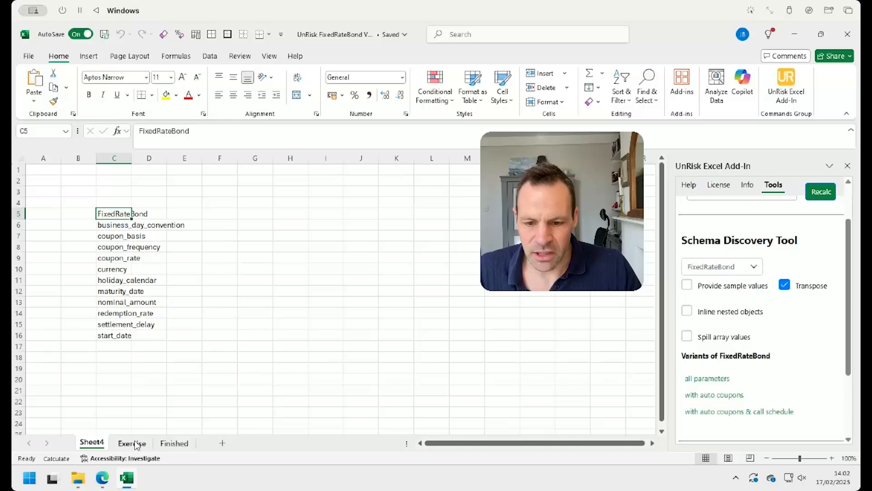
Step: Go to the Exercise sheet and review the security details, including the clean price on the valuation date
click(135, 443)
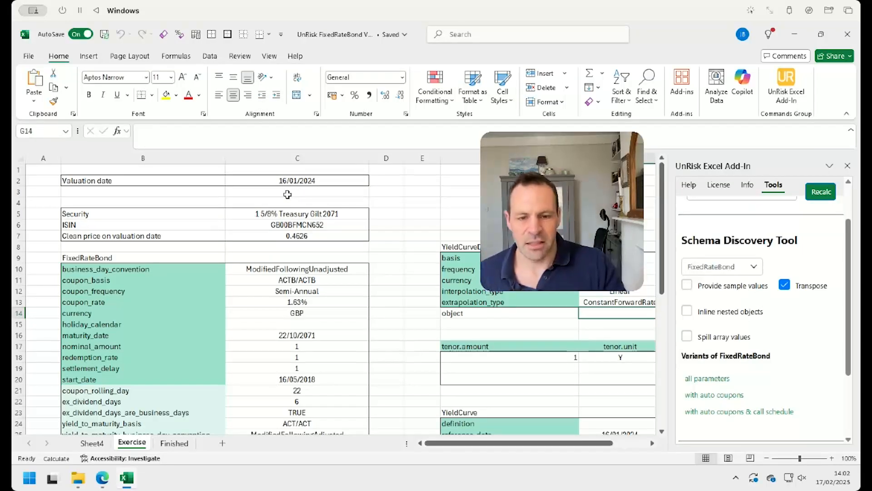
click(307, 237)
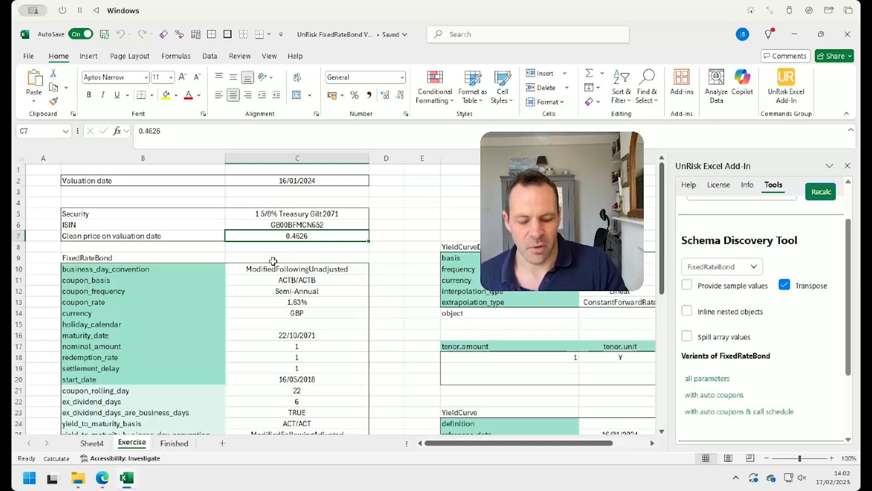
right_click(313, 241)
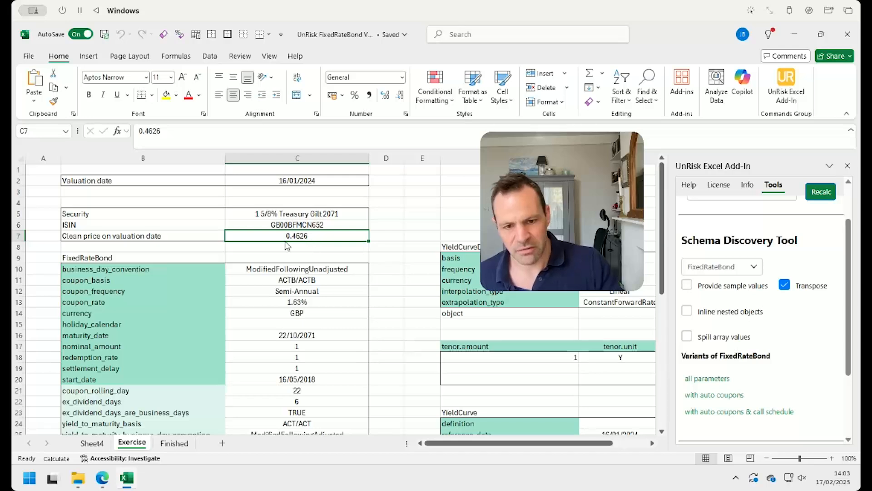
click(388, 205)
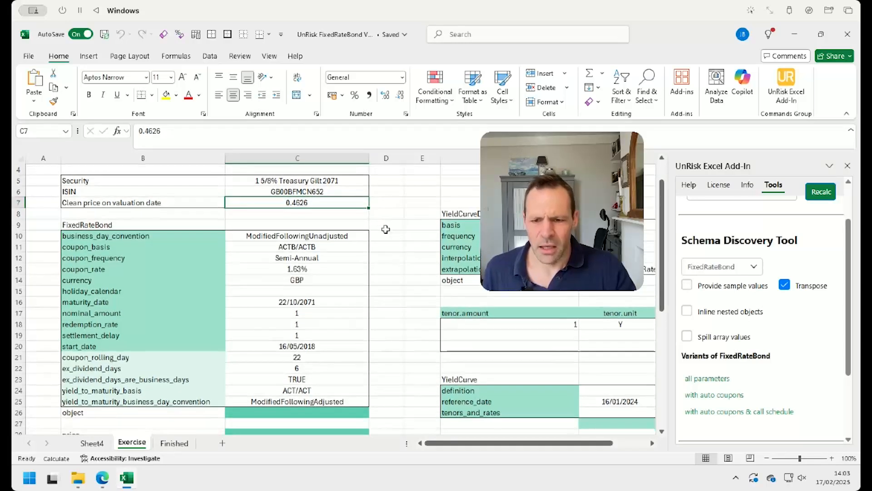
Step: Examine the FixedRateBond table's required parameters, the added coupon rolling and ex-dividend parameters, and their values
drag(166, 233, 176, 349)
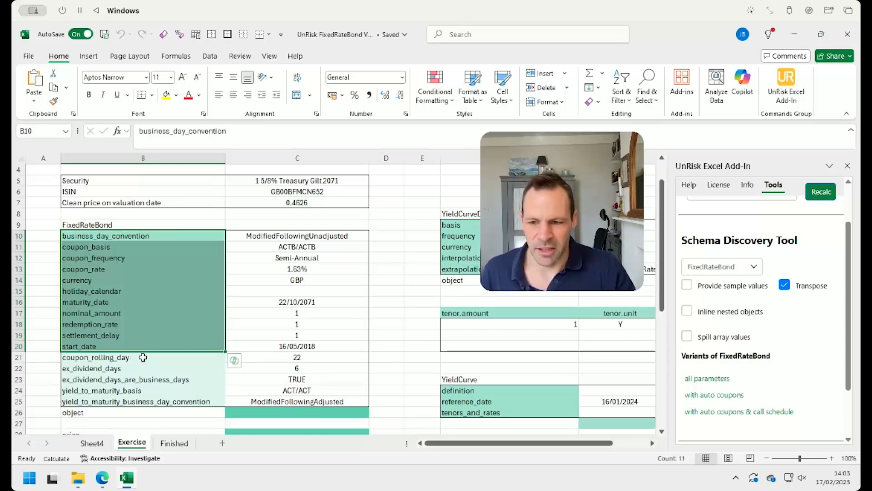
click(206, 358)
drag(206, 358, 210, 379)
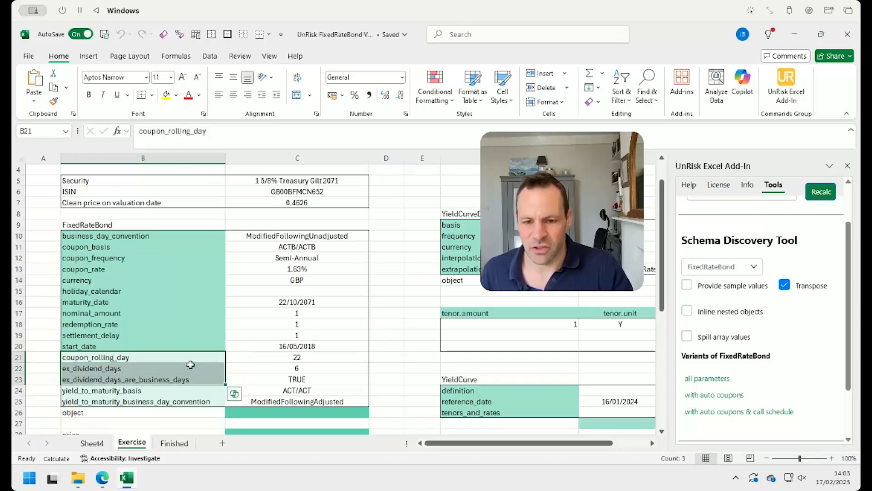
click(275, 354)
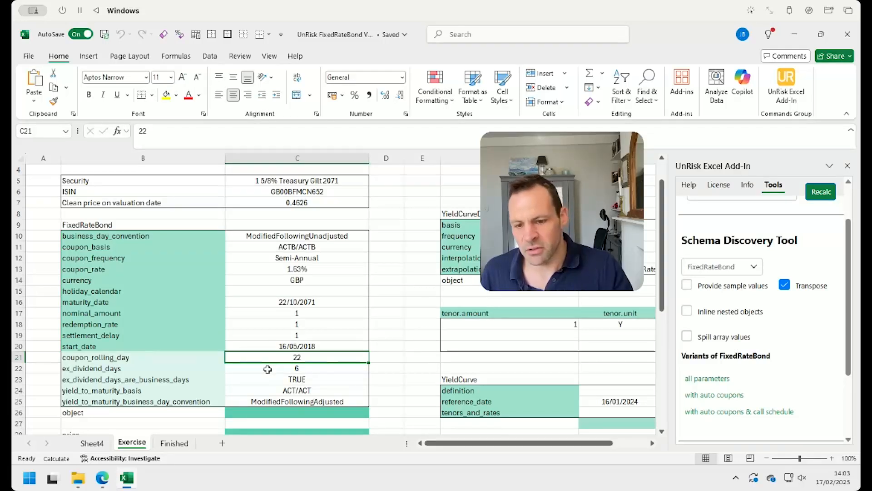
click(292, 379)
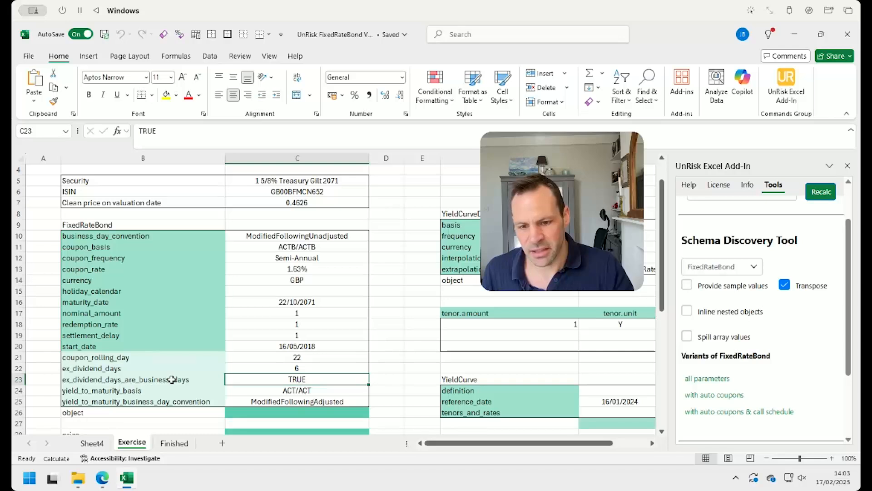
click(272, 369)
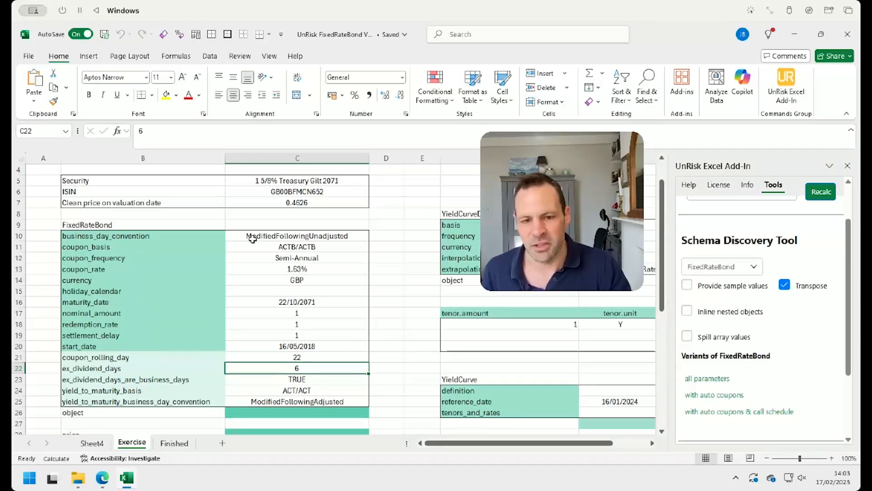
click(299, 240)
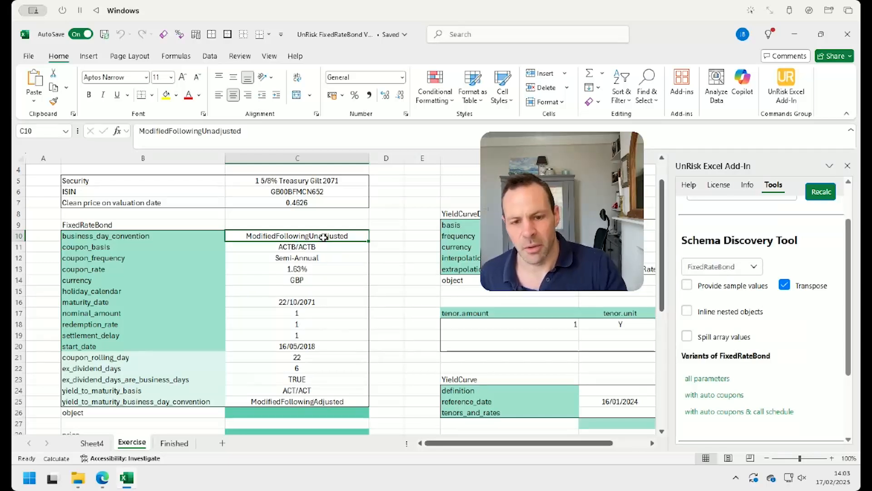
drag(327, 237, 329, 334)
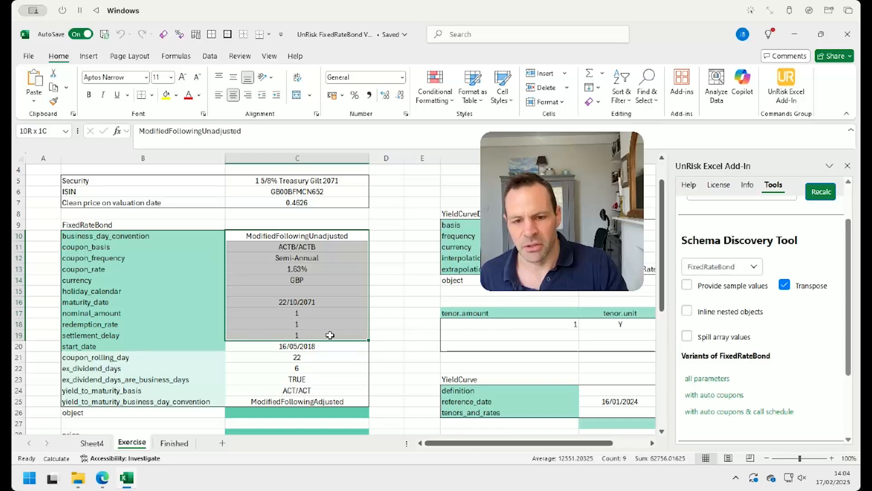
Step: Select the empty holiday_calendar value cell C15 and list the add-in's embedded holiday calendars
click(317, 289)
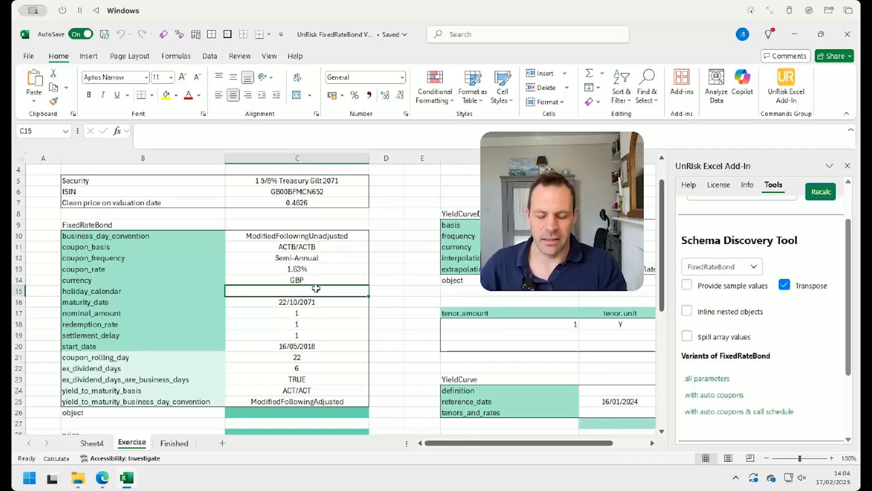
click(749, 185)
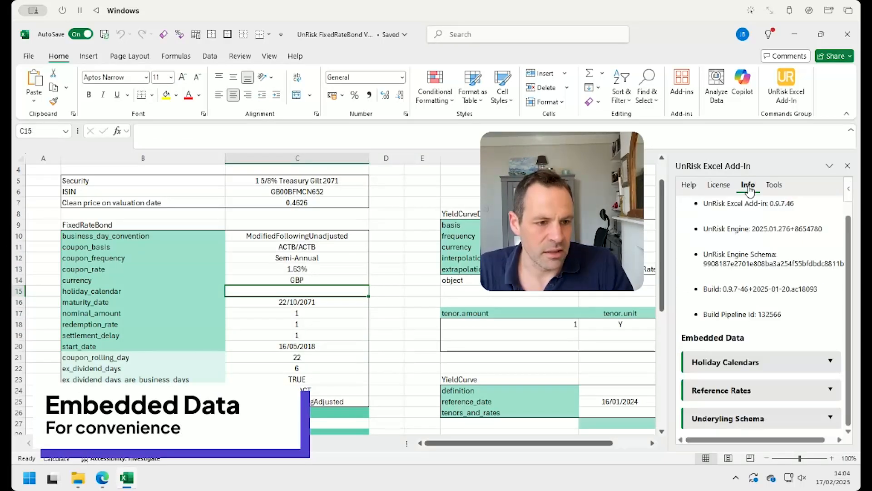
click(802, 361)
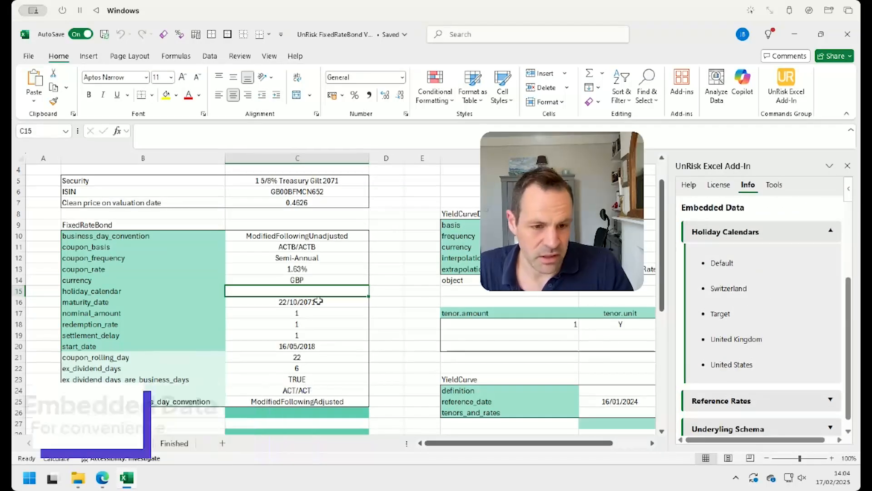
Step: Fill the holiday_calendar value in C15 with =UnRisk.GETHOLIDAYCALENDAR("United Kingdom")
text(=u)
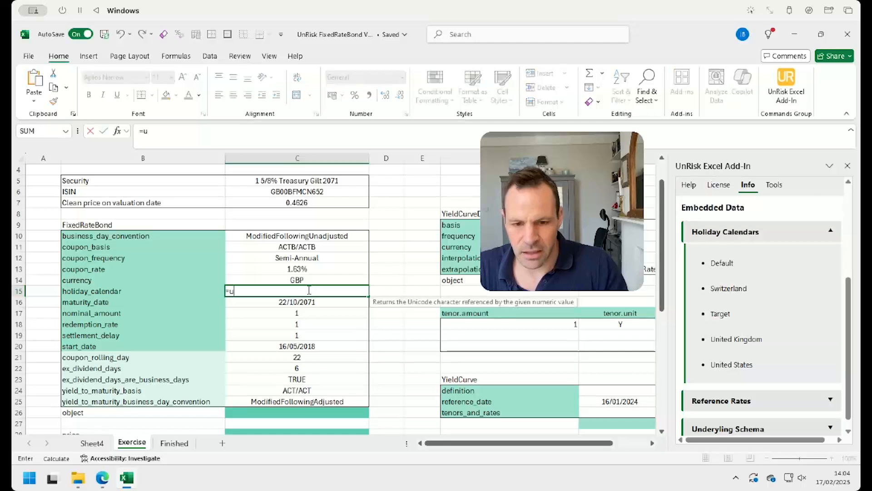
text(nrisk.get)
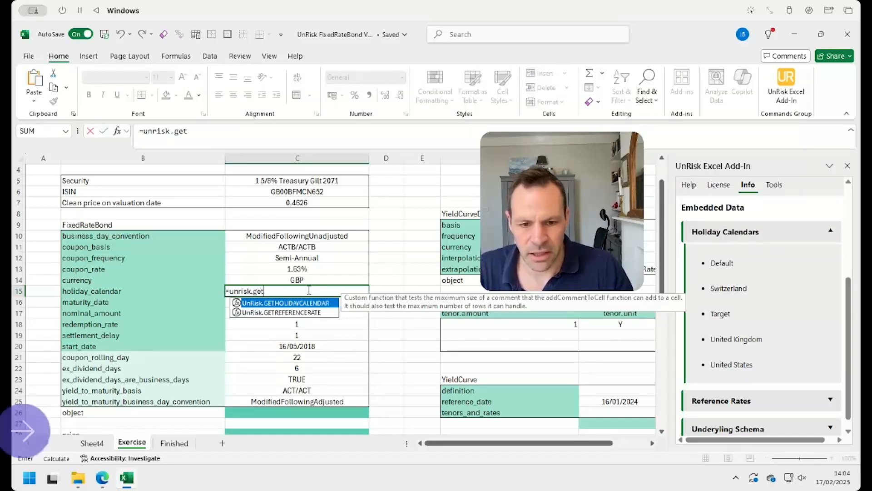
key(Tab)
text("Unit)
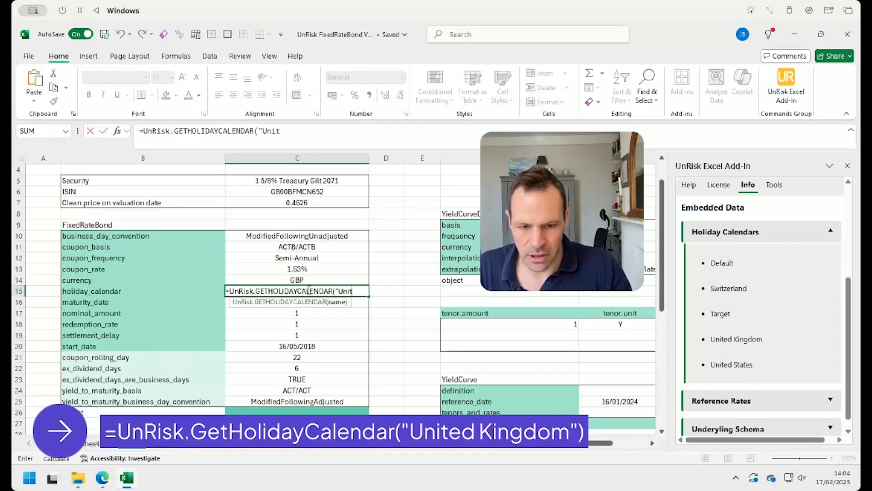
text(ed Kingdo)
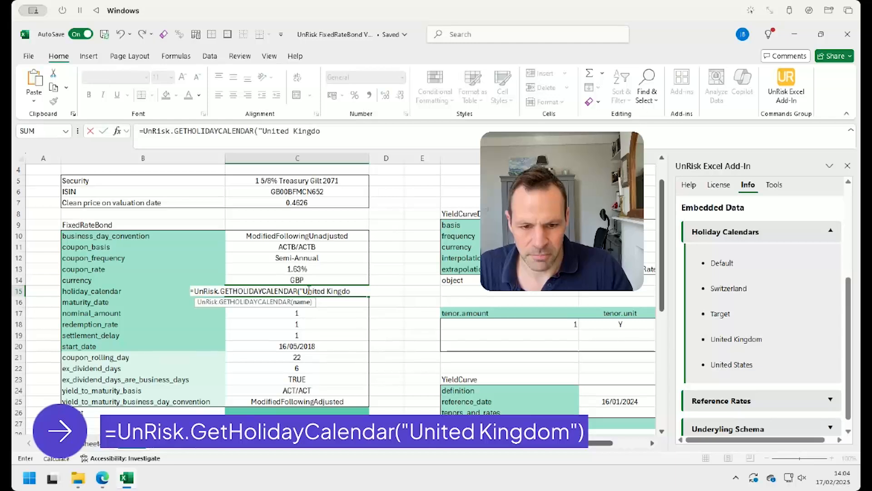
text(m"))
key(Return)
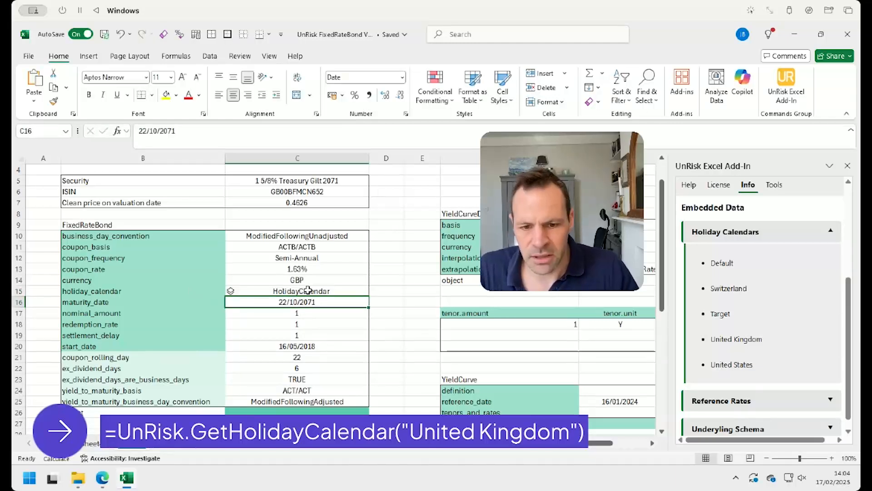
click(308, 289)
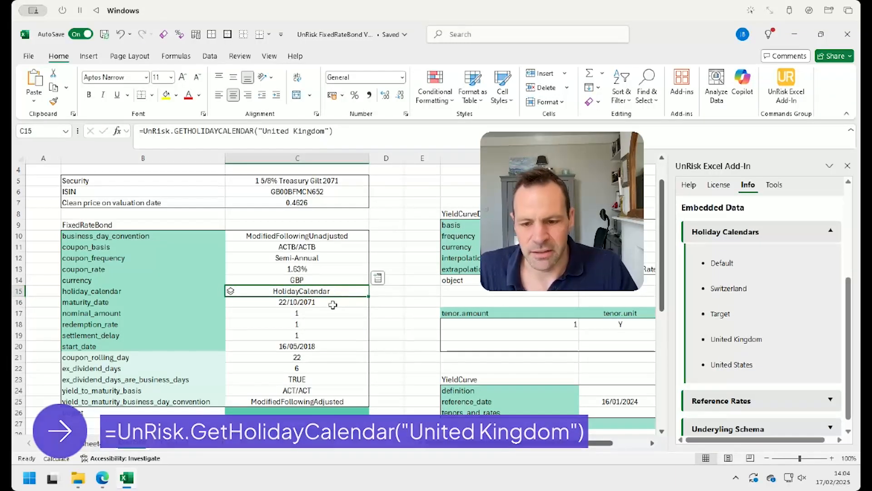
Step: Build the bond object in C26 with =UnRisk.BUILD(B9:C25), covering the FixedRateBond heading and all its parameters
scroll(316, 290, down, 1)
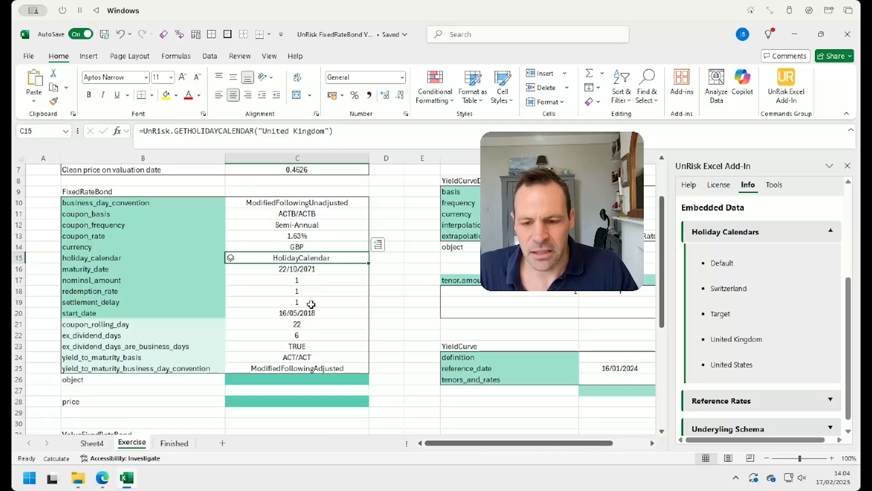
click(138, 194)
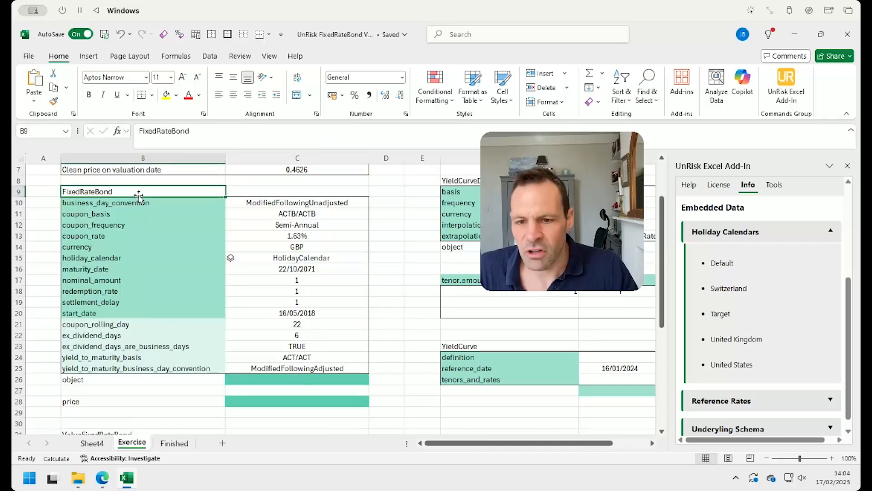
click(278, 378)
text(=unrisk)
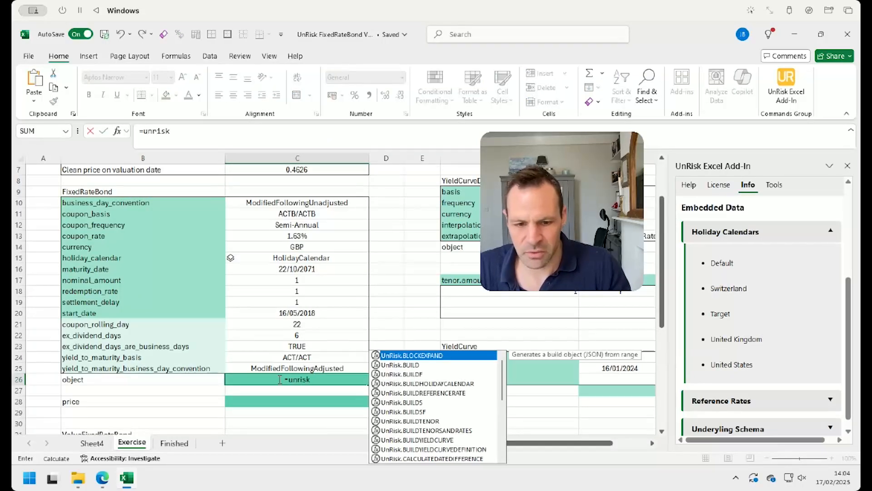
text(.build)
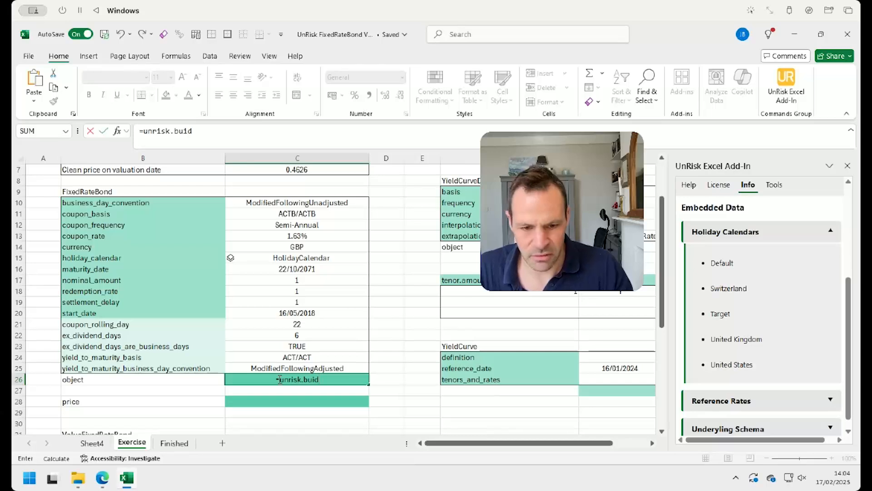
text(()
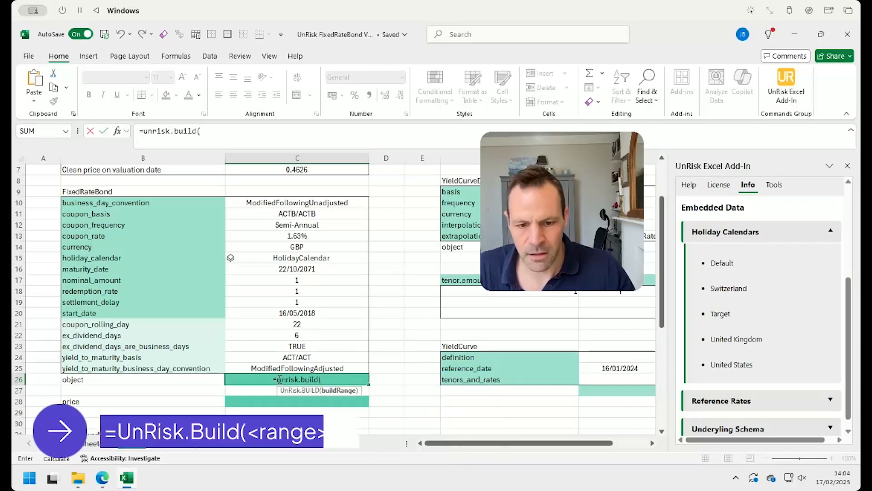
drag(172, 191, 312, 365)
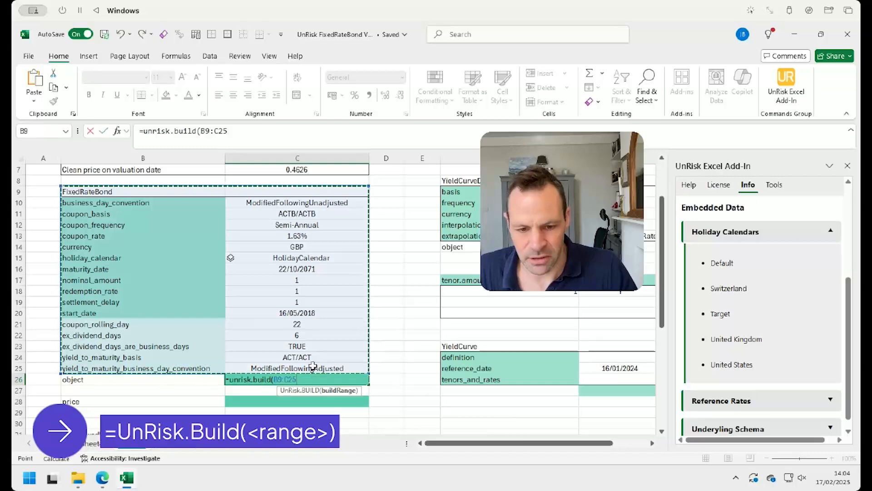
text())
key(Return)
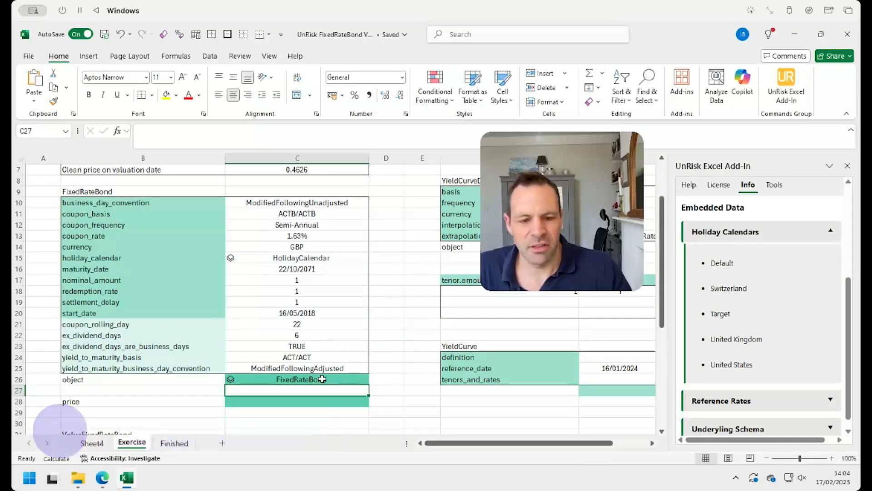
click(322, 379)
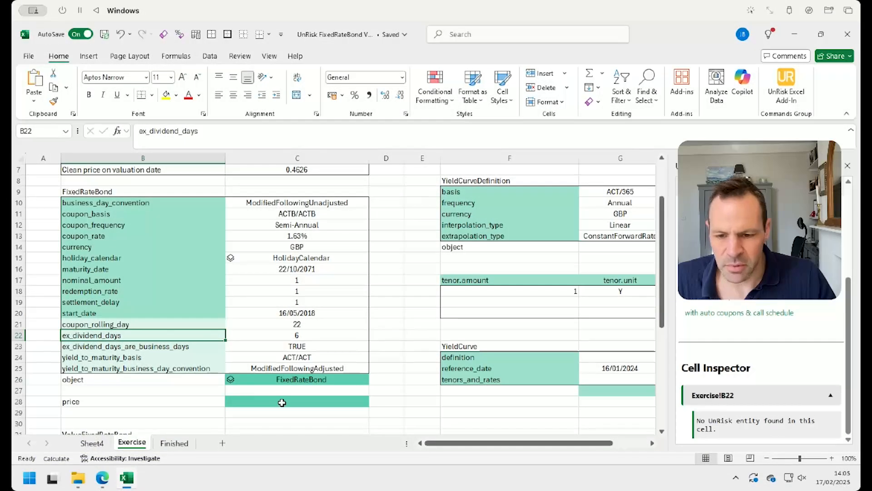
Step: Build the price object in C28 with =UnRisk.BUILDS("Price","clean_price",C7), using the clean price on the valuation date
click(282, 402)
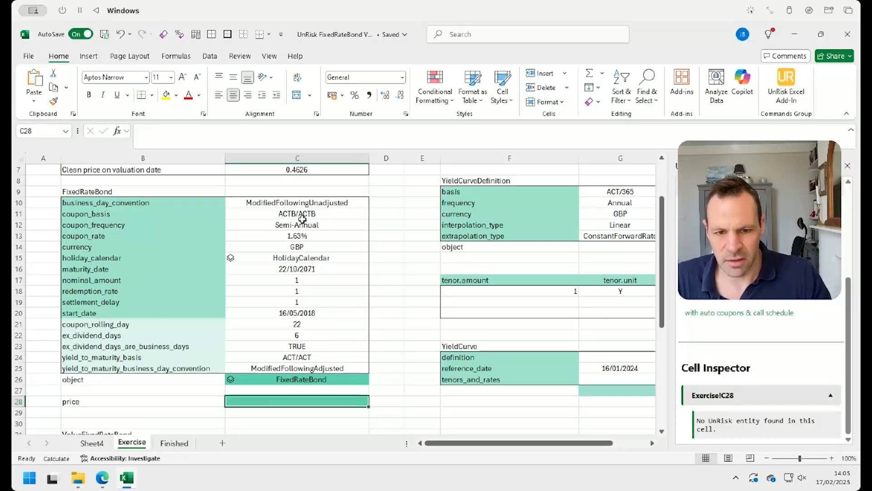
scroll(303, 220, up, 1)
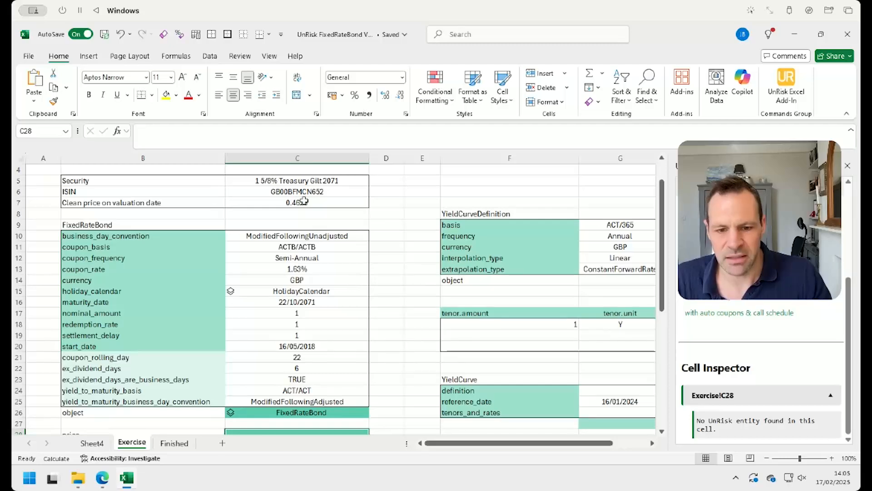
scroll(288, 381, down, 1)
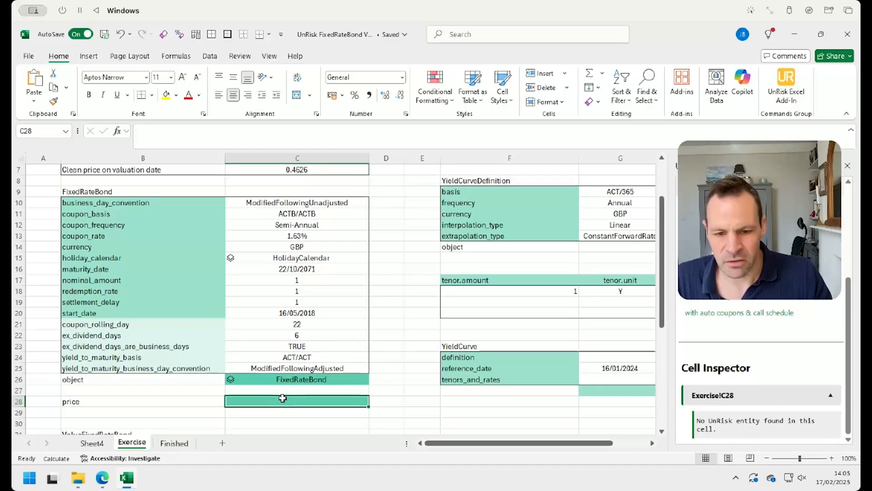
text(=)
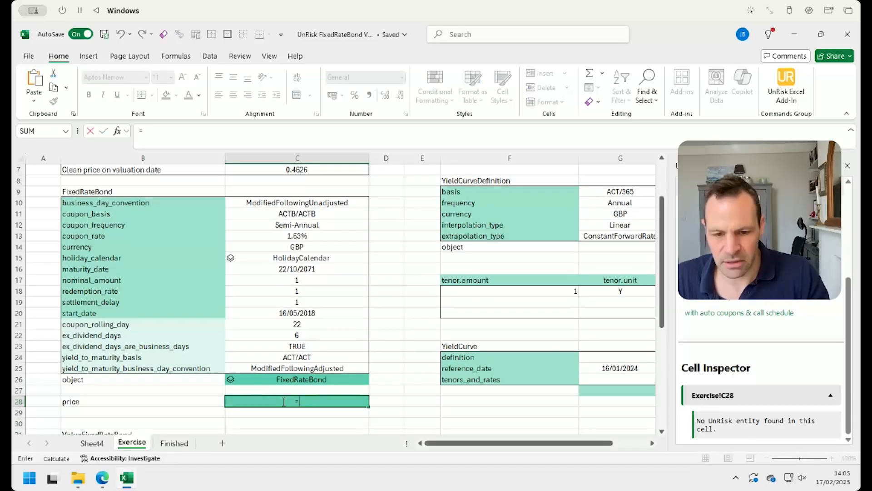
text(unrisk.b)
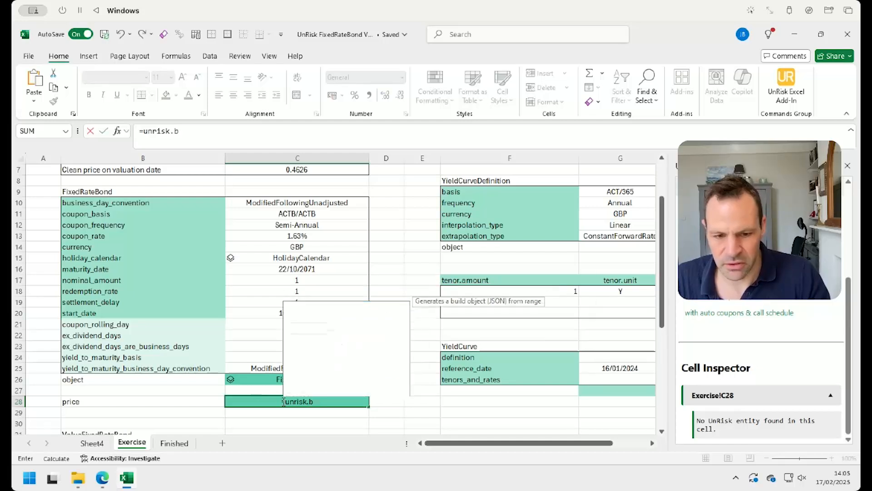
text(uilds()
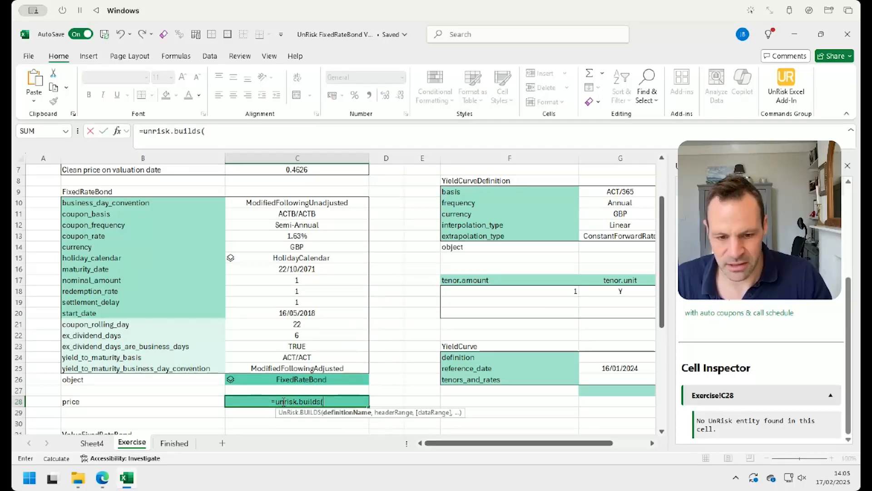
text(")
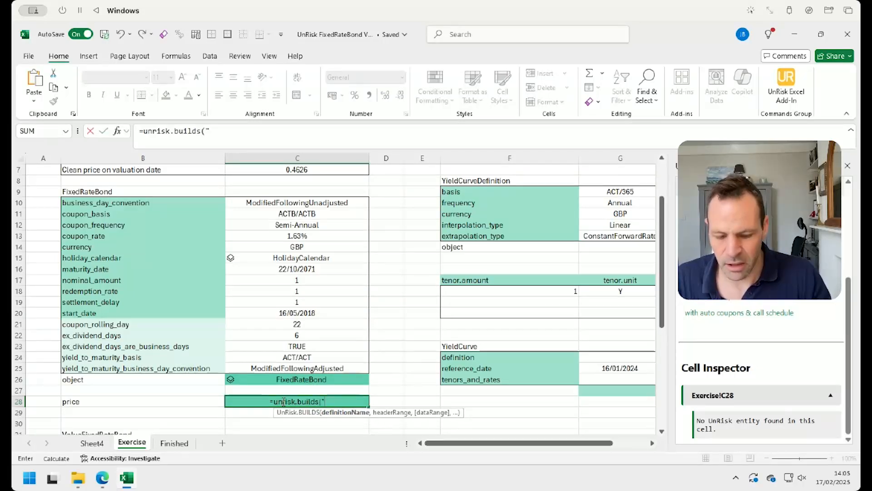
text(Price",")
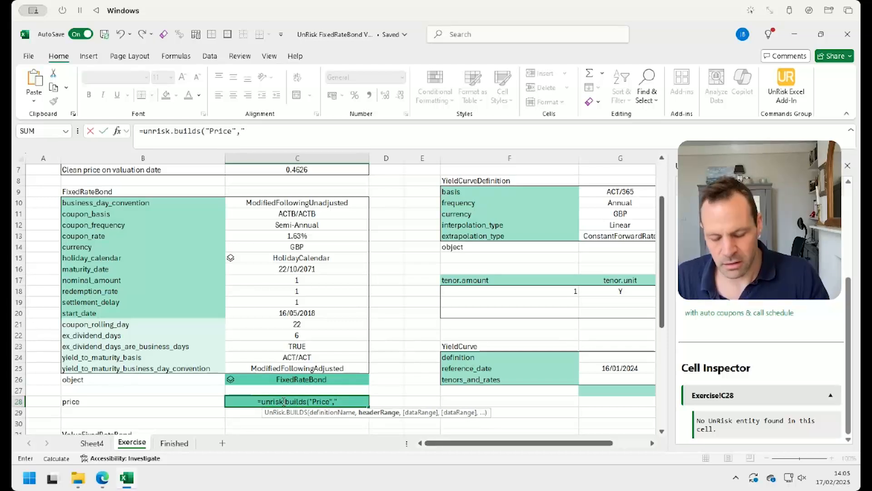
text(clean_price")
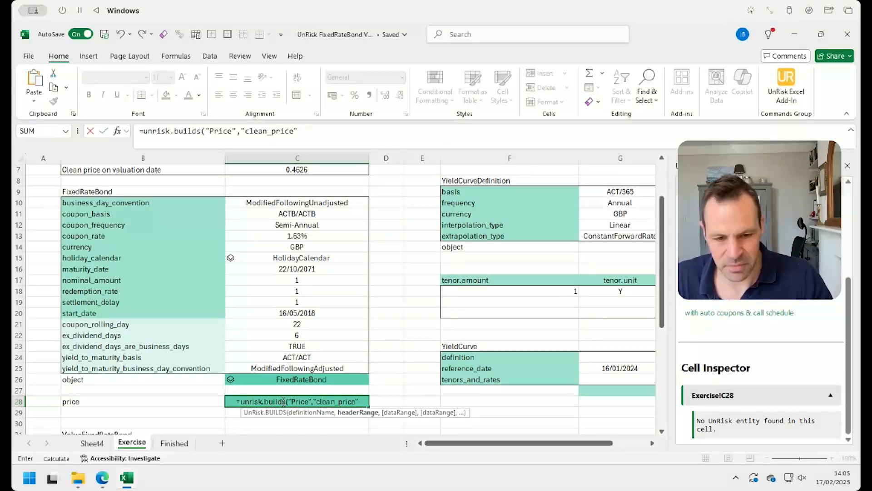
text(,)
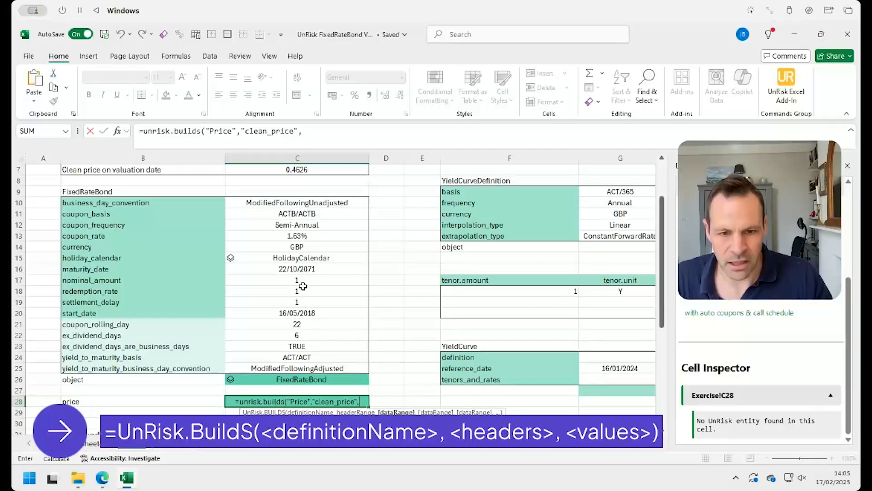
click(310, 170)
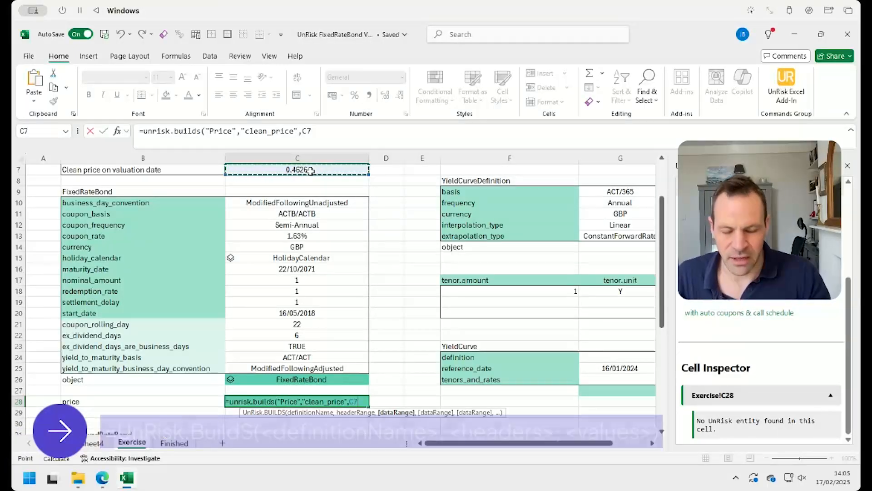
text())
key(Return)
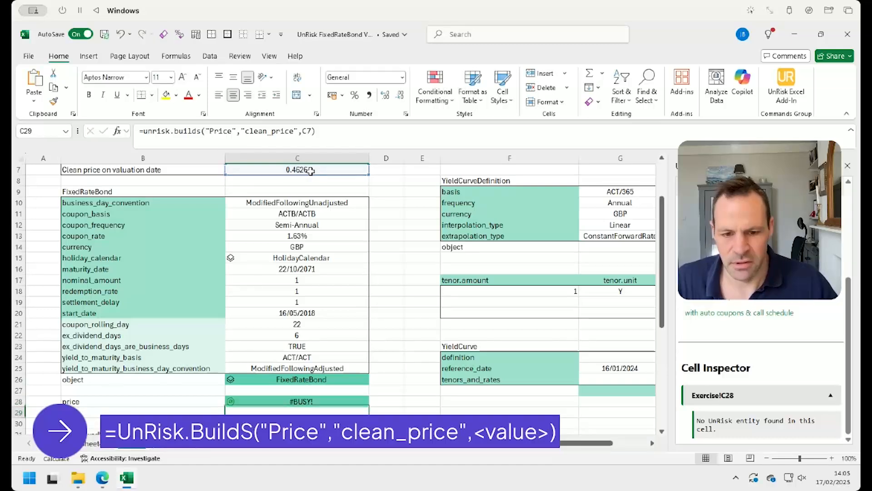
key(Up)
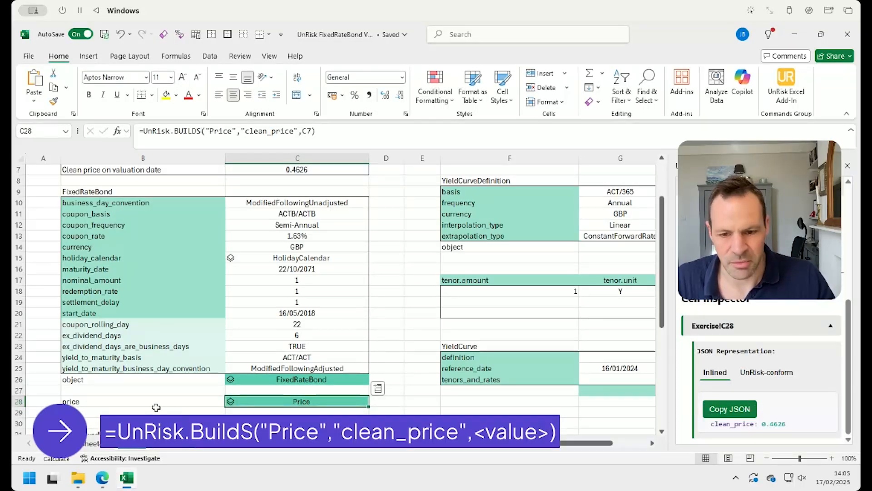
Step: Examine the ValueFixedRateBond table's parameters, including the yield curve, instrument, optional numerical settings, target price and valuation date
scroll(174, 389, down, 1)
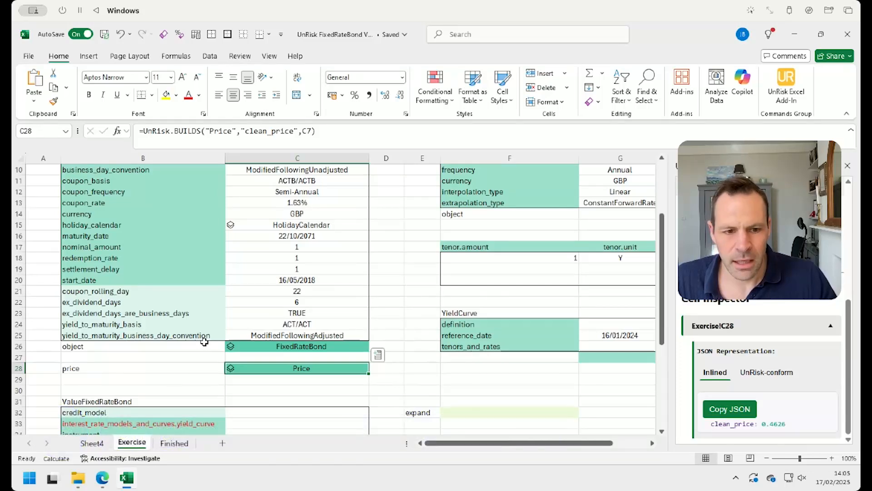
scroll(183, 362, down, 4)
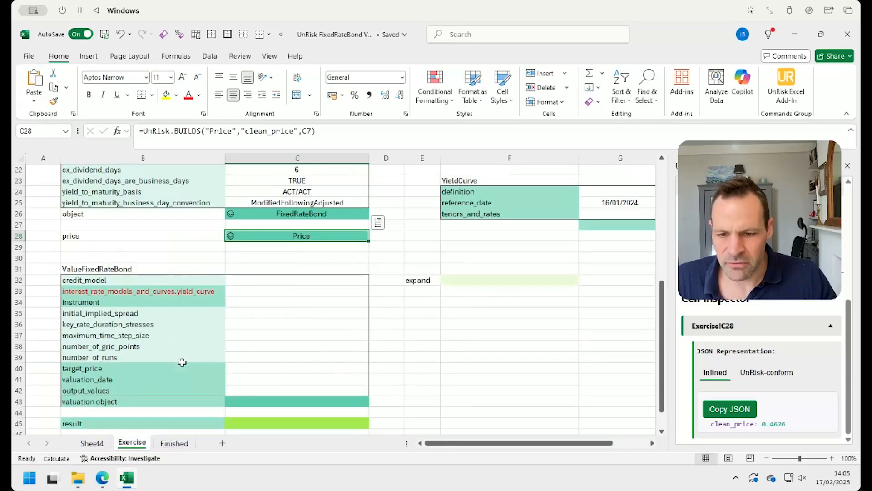
click(175, 282)
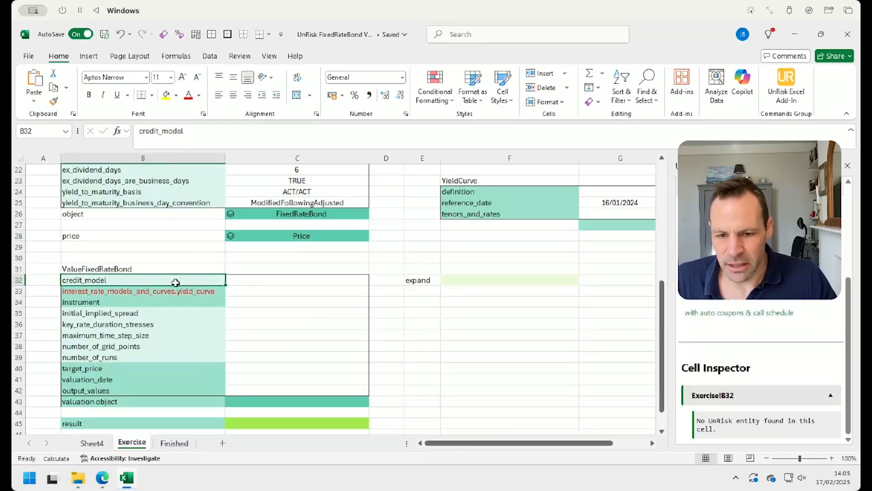
click(170, 302)
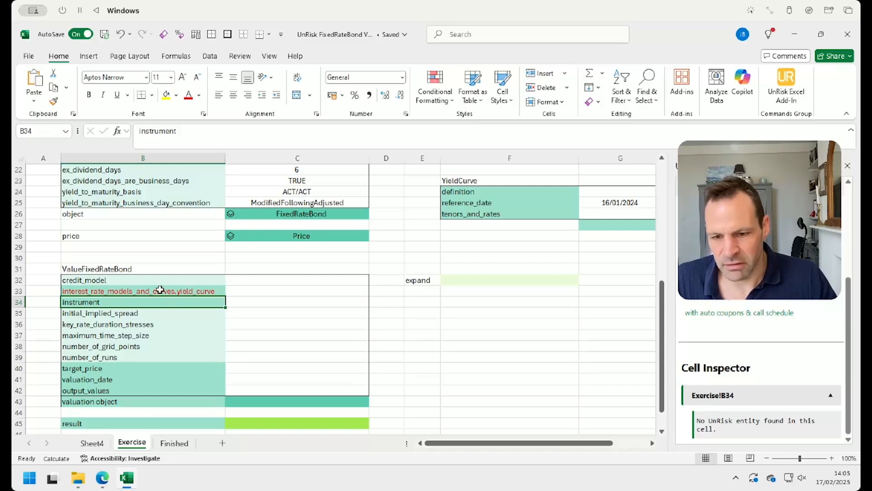
drag(145, 314, 155, 354)
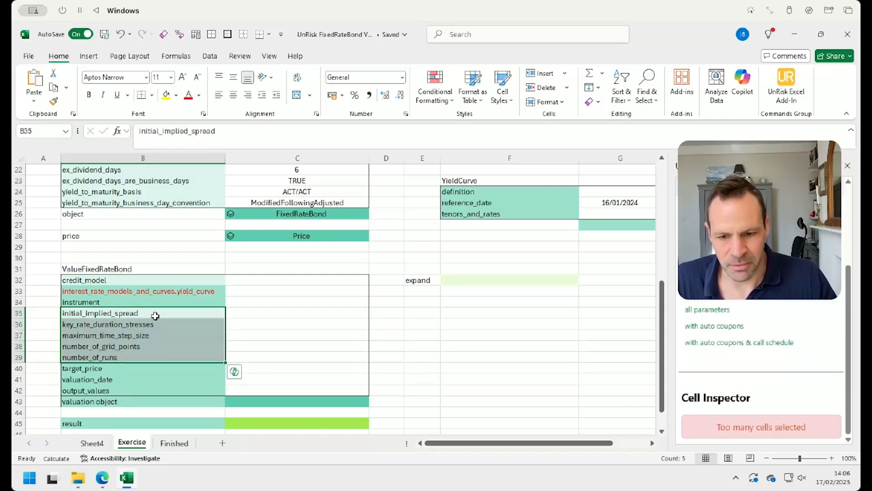
click(156, 320)
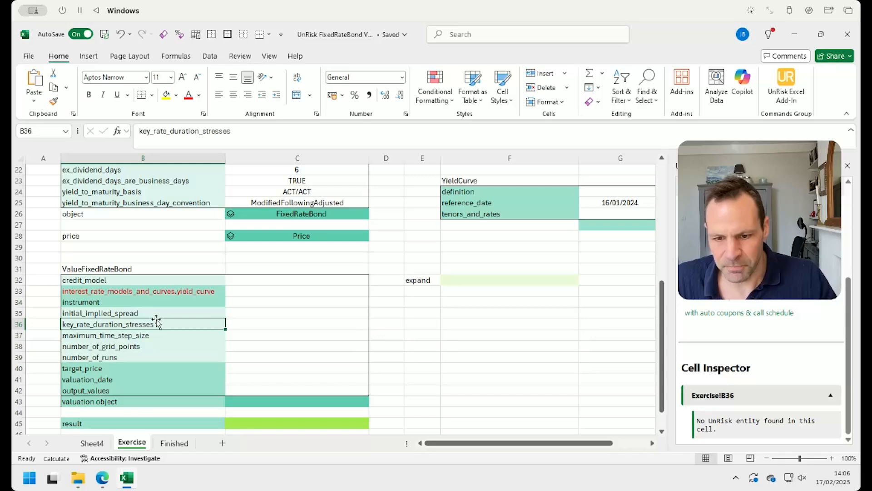
click(169, 291)
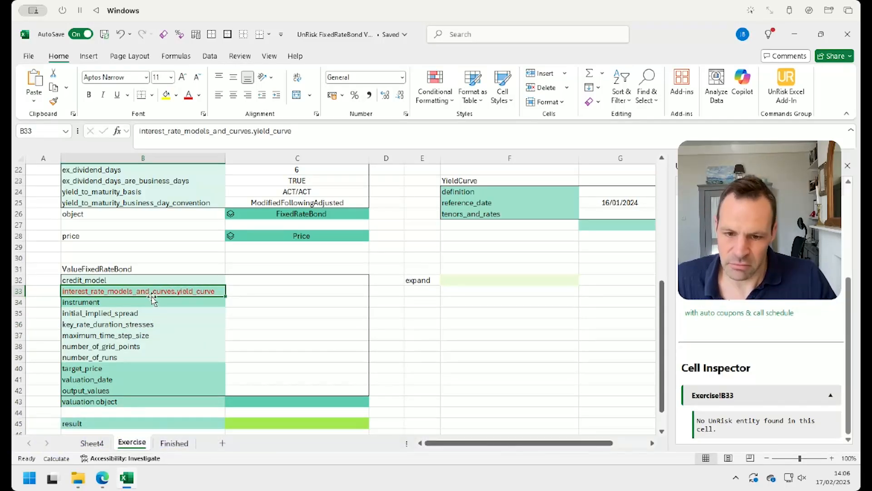
click(142, 301)
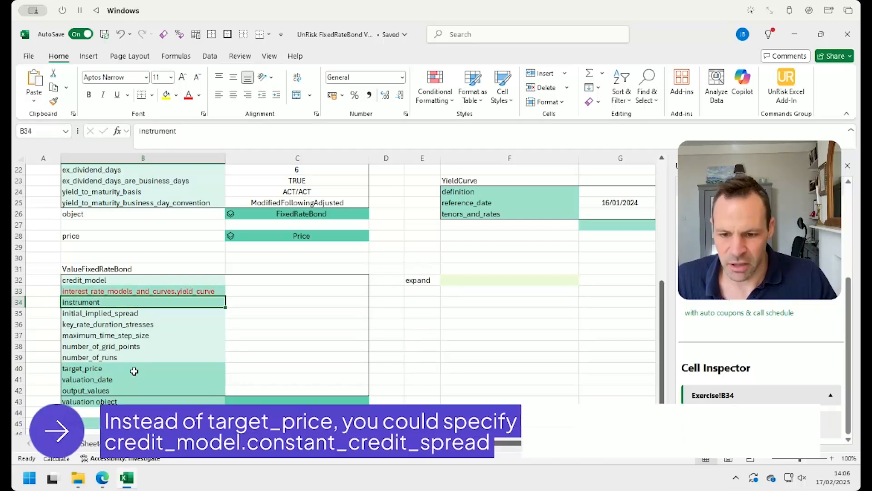
click(142, 383)
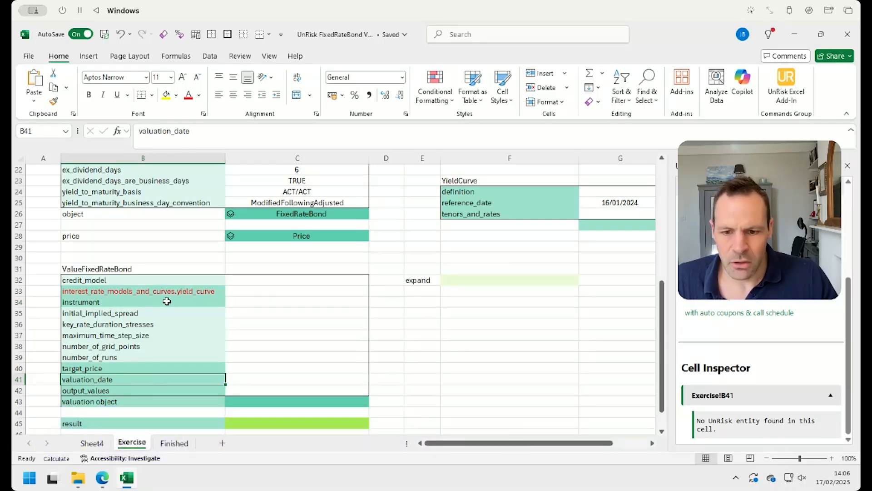
click(153, 295)
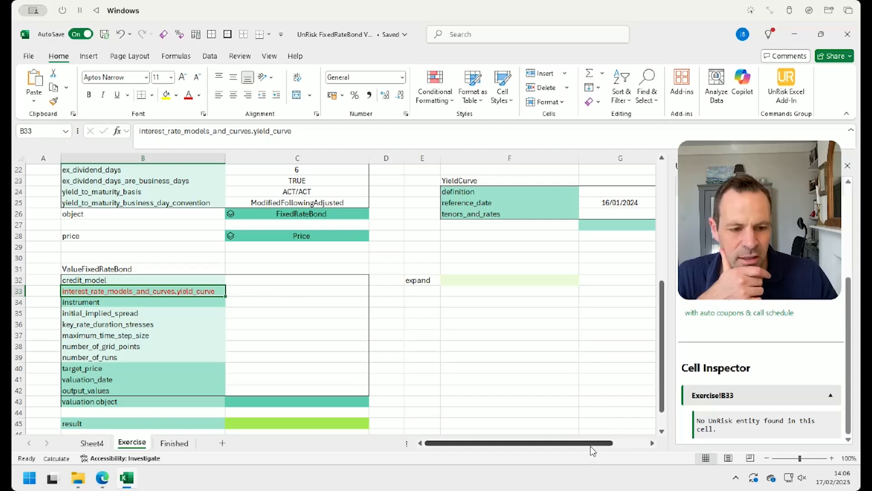
Step: Build the yield curve definition object in G14 with =UnRisk.BUILD(F8:G13), covering the YieldCurveDefinition heading and all its parameters
drag(593, 443, 630, 445)
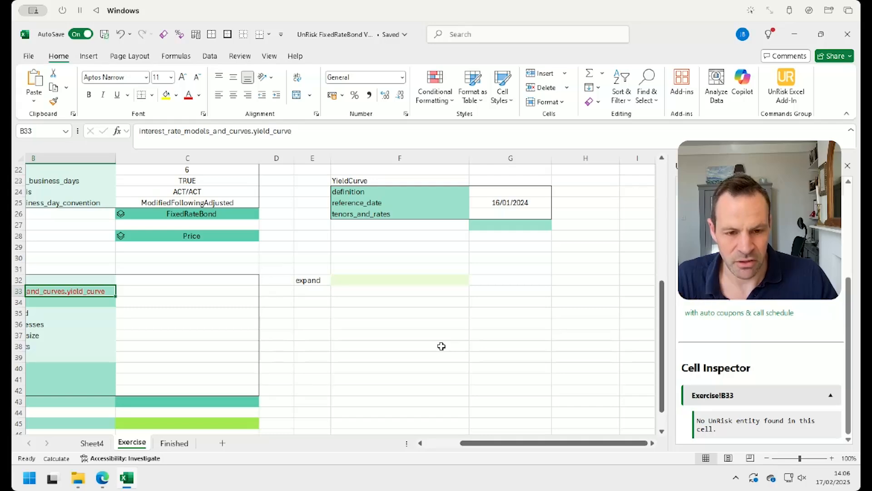
scroll(442, 346, up, 3)
scroll(442, 346, up, 3)
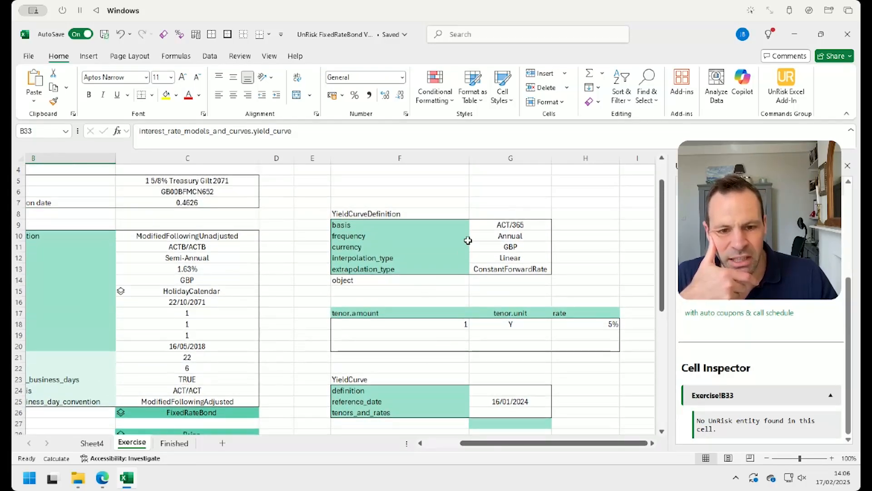
click(489, 280)
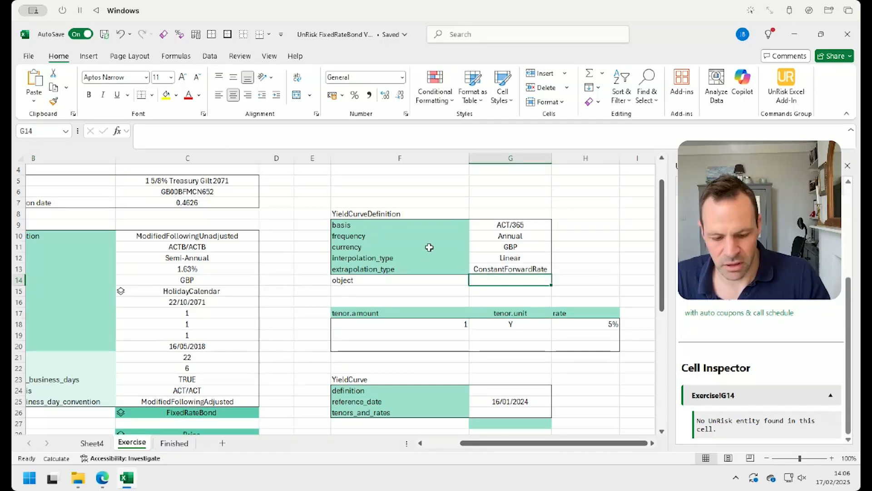
text(=)
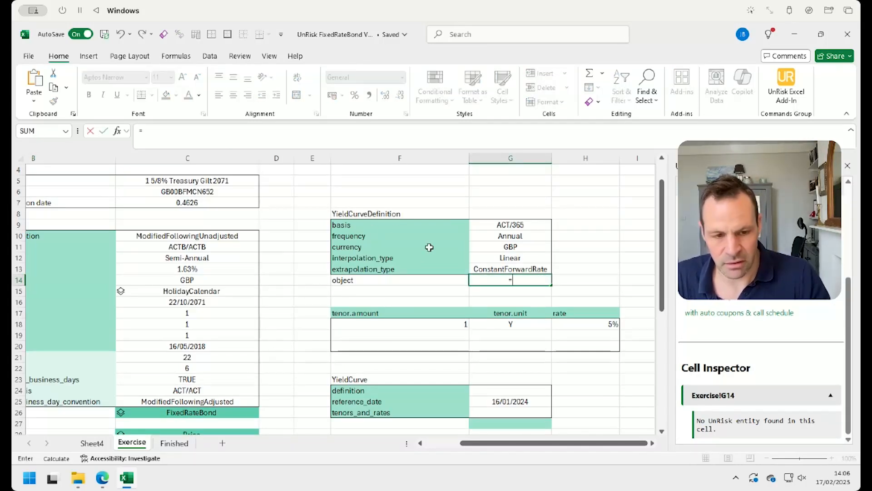
text(unris)
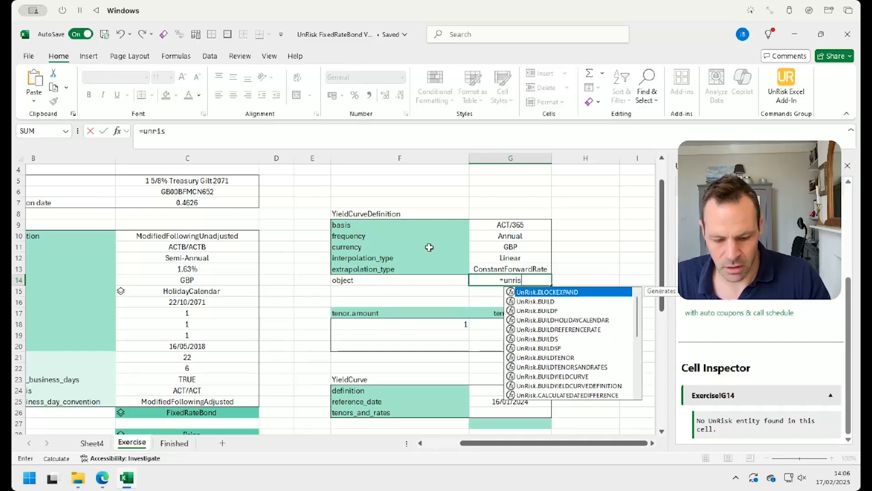
text(l.build)
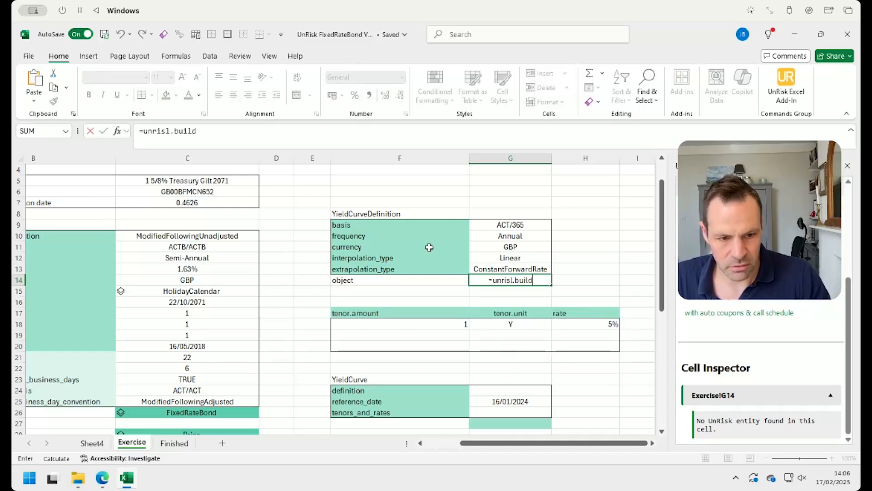
key(BackSpace)
key(BackSpace)
key(BackSpace)
key(BackSpace)
key(BackSpace)
key(BackSpace)
key(BackSpace)
text(k.build)
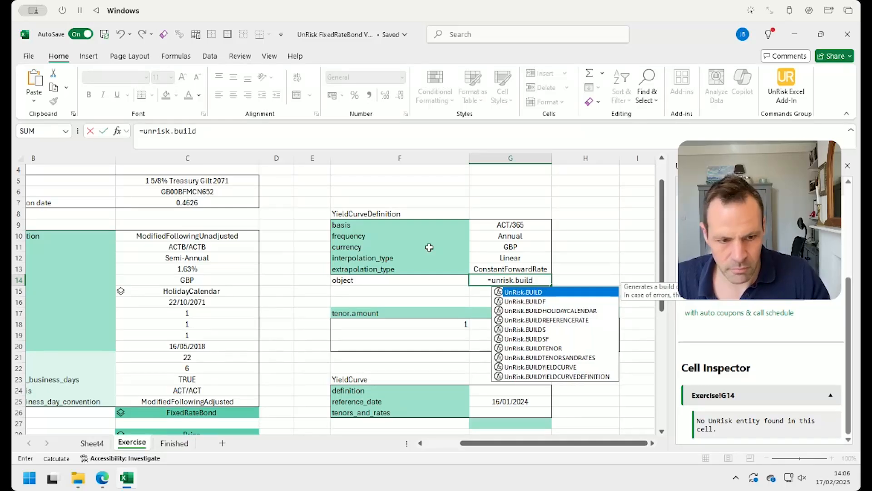
text(()
drag(421, 211, 500, 265)
key(Return)
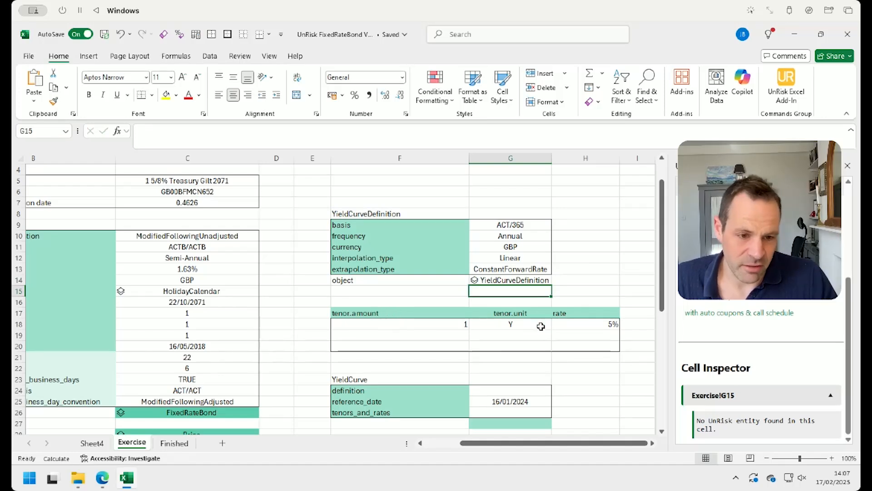
Step: Link the YieldCurve table's definition value in G24 to the YieldCurveDefinition object in G14
scroll(541, 326, down, 3)
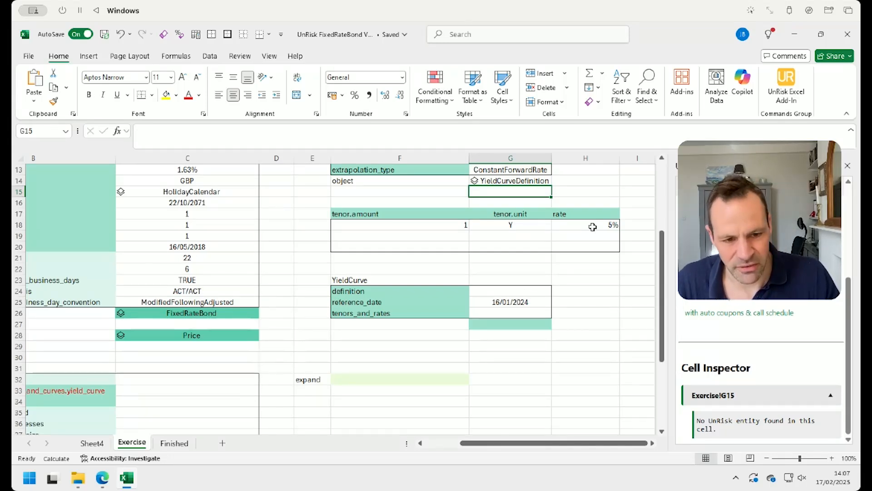
click(520, 290)
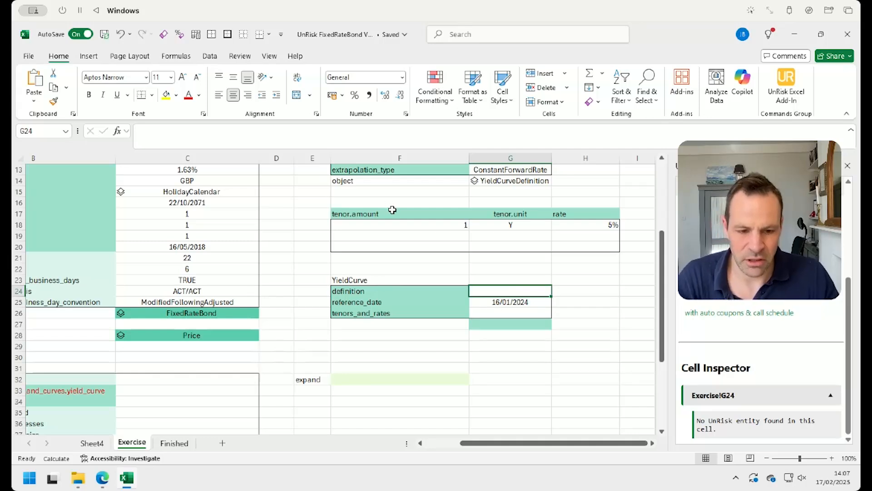
text(=)
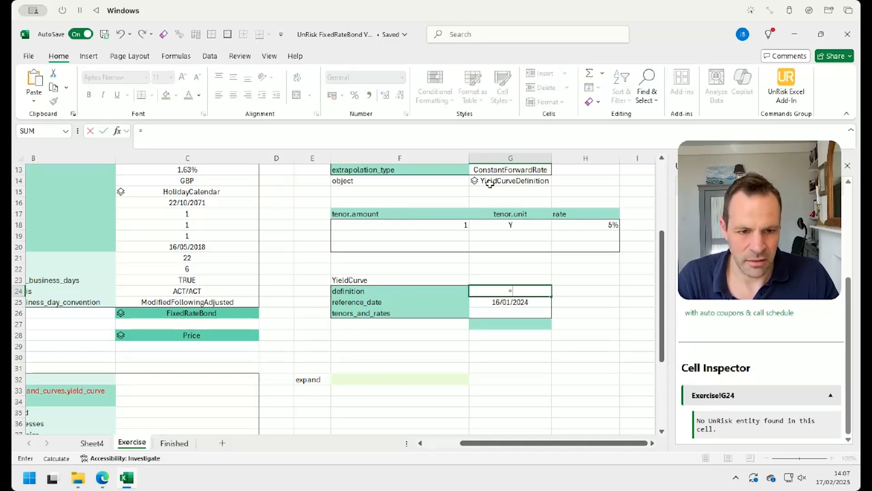
click(490, 182)
key(Return)
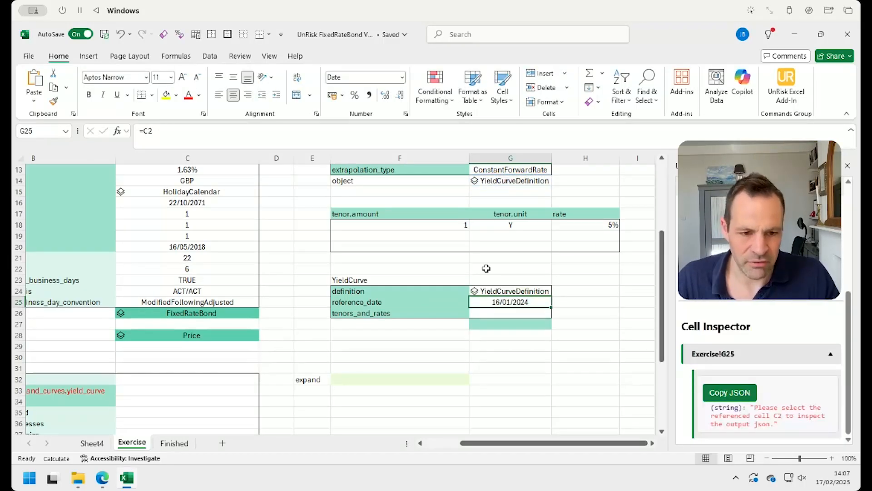
Step: Build the tenors_and_rates object in G26 with UnRisk.BUILDTENORSANDRATES, using the 1 Y, 5% row of the tenor and rate table
scroll(380, 311, up, 4)
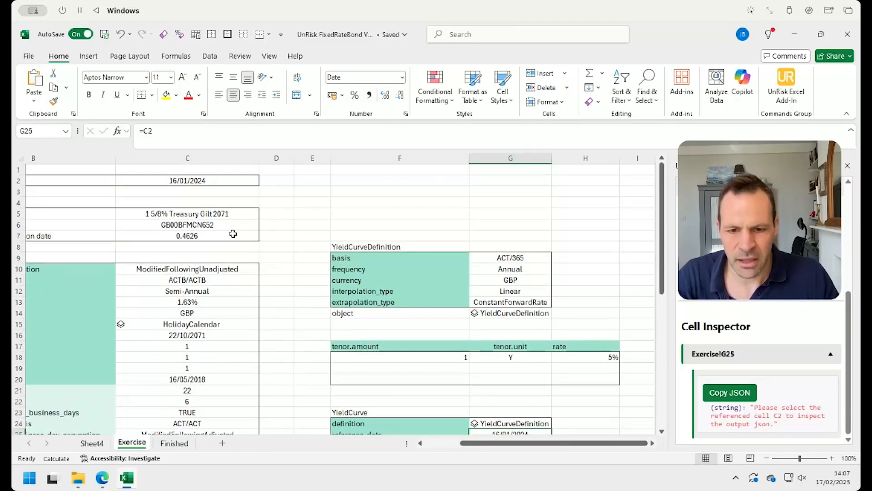
scroll(309, 272, down, 3)
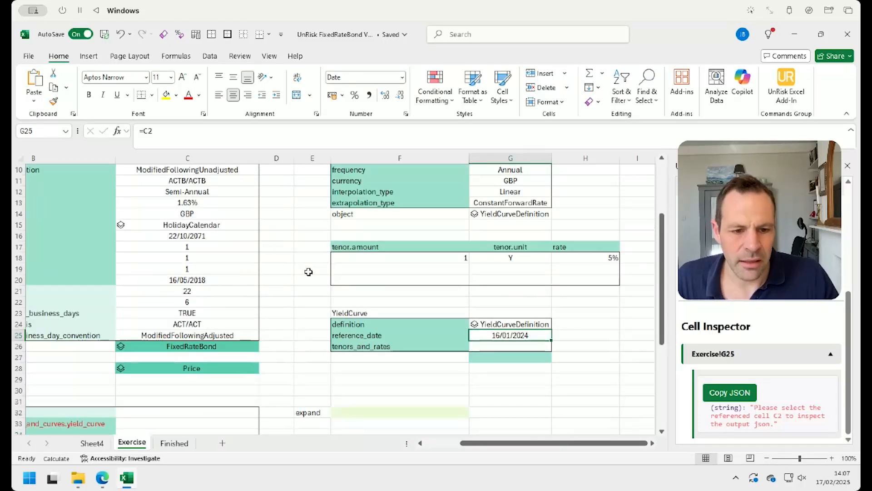
click(482, 348)
text(=)
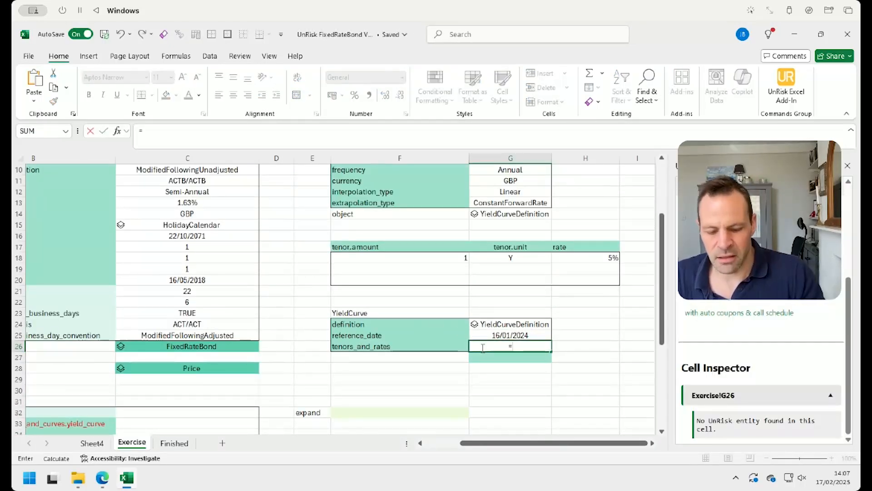
text(unrisk.bu)
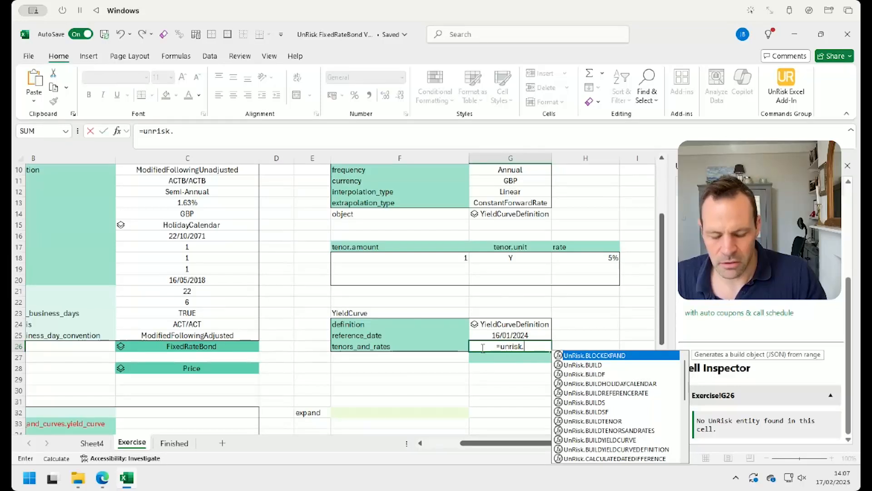
key(Down)
key(Down)
key(Down)
key(Down)
key(Down)
key(Down)
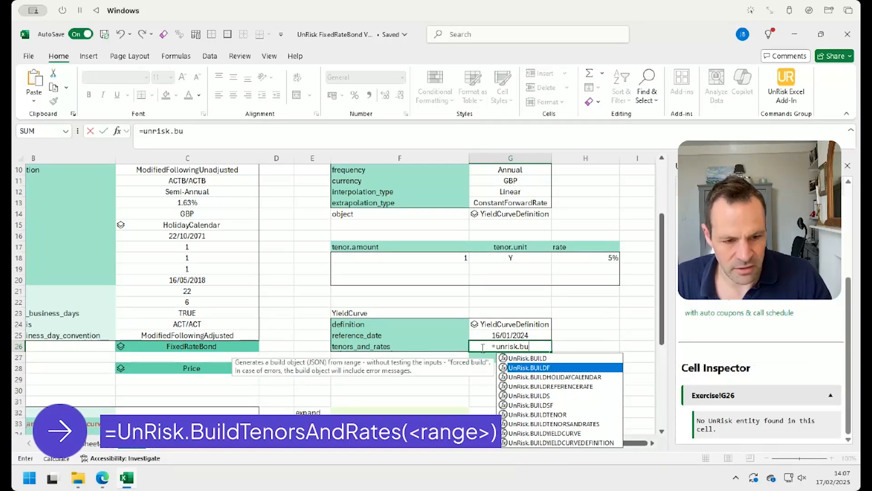
key(Down)
key(Tab)
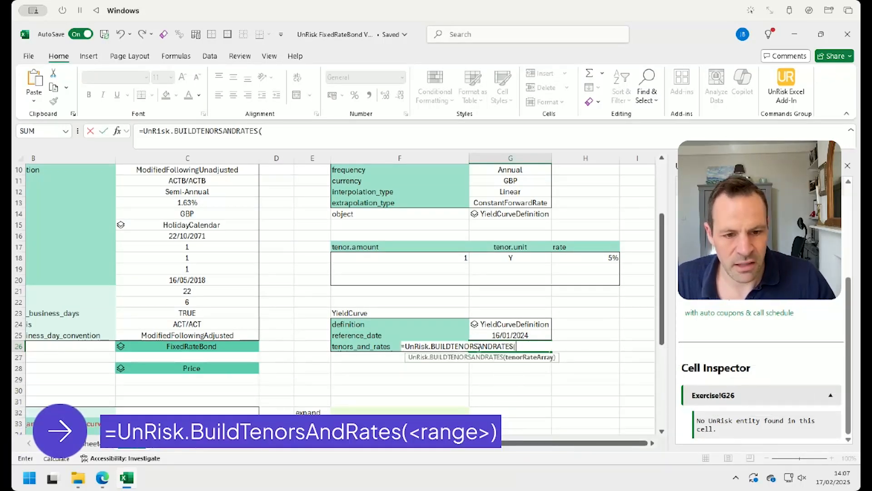
drag(420, 259, 589, 260)
text())
key(Return)
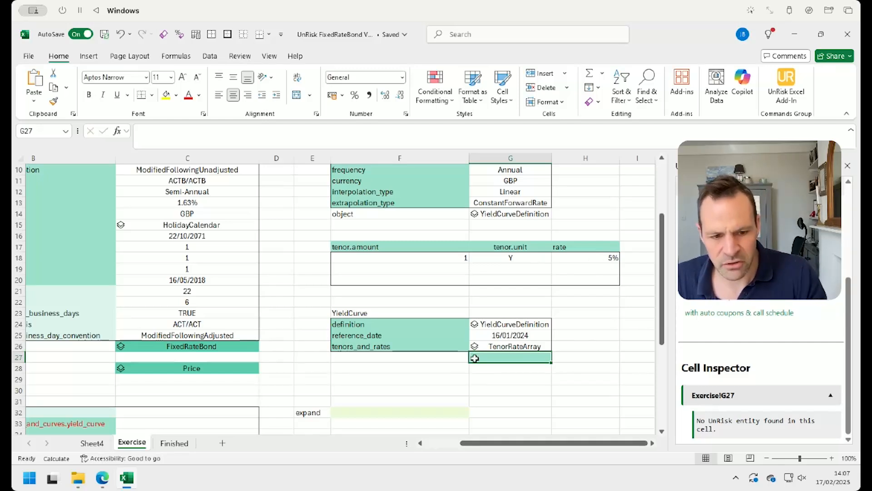
Step: Build the yield curve object in G27 with =UnRisk.BUILD(F23:G26) and inspect its contents
text(=unrisk)
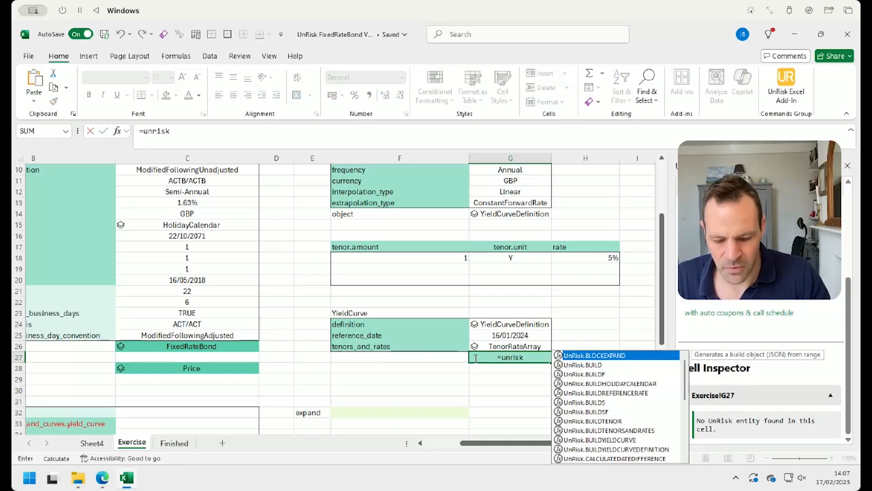
text(.build)
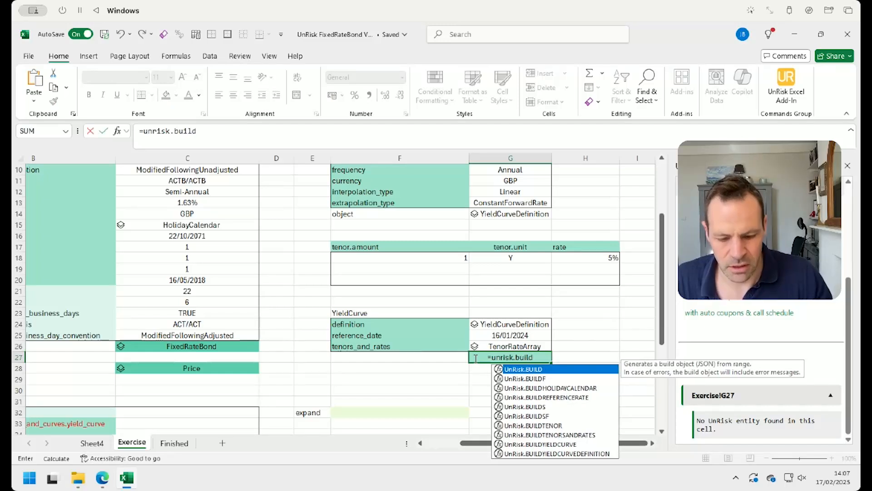
text(()
drag(363, 312, 481, 344)
text())
key(Return)
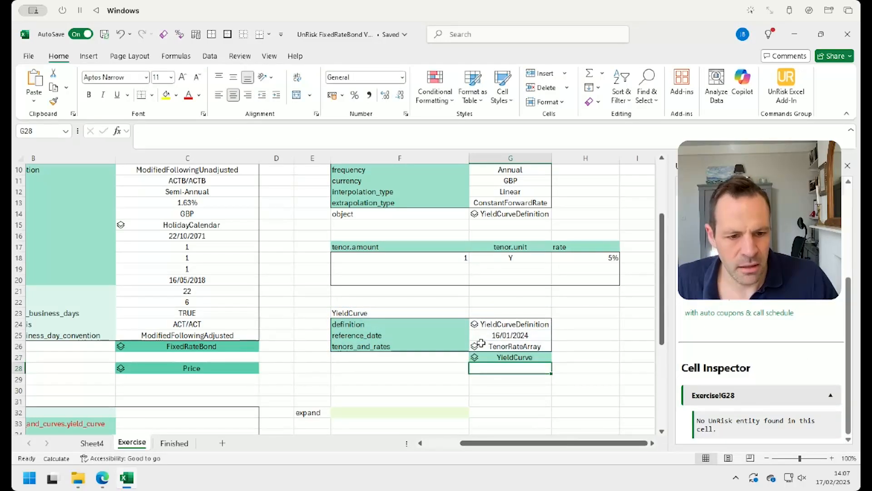
click(500, 357)
scroll(764, 301, down, 3)
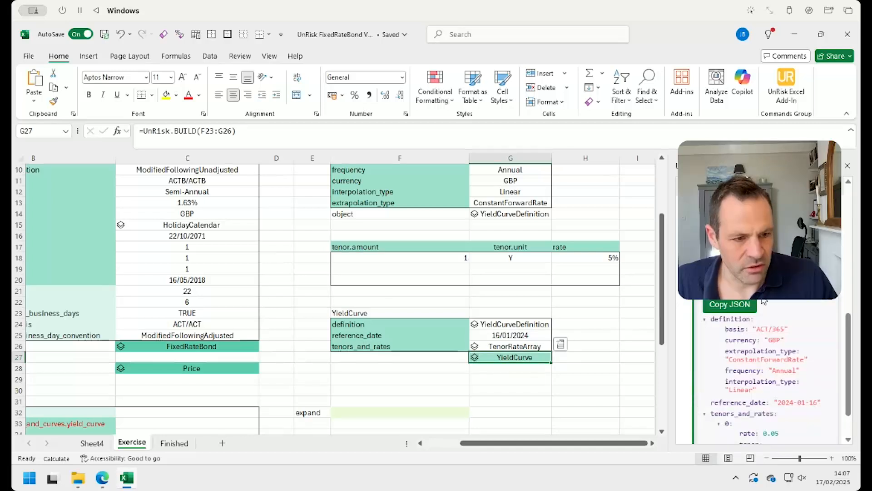
scroll(768, 396, down, 1)
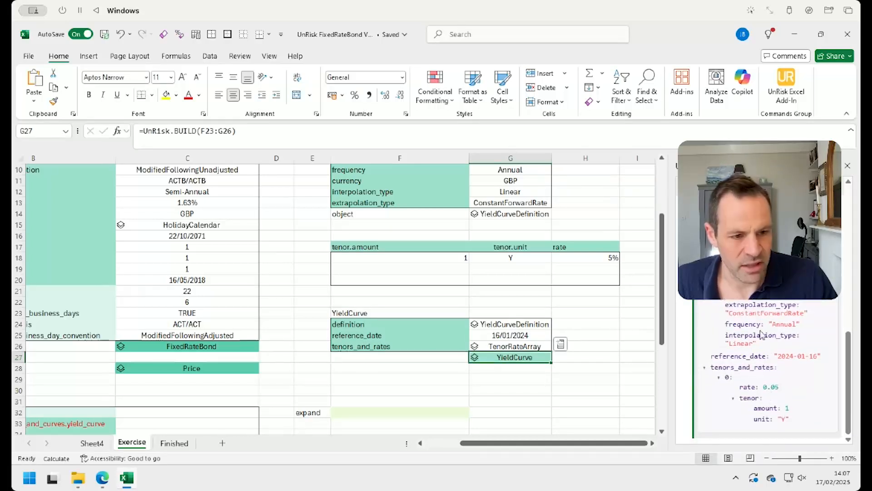
Step: Link the ValueFixedRateBond table's interest_rate_models_and_curves.yield_curve value in C33 to the YieldCurve object with =G27
click(414, 399)
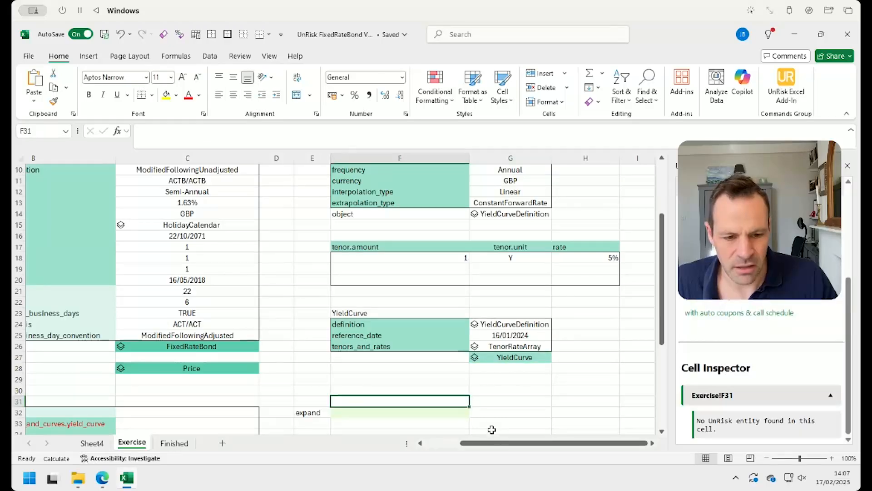
drag(499, 445, 477, 445)
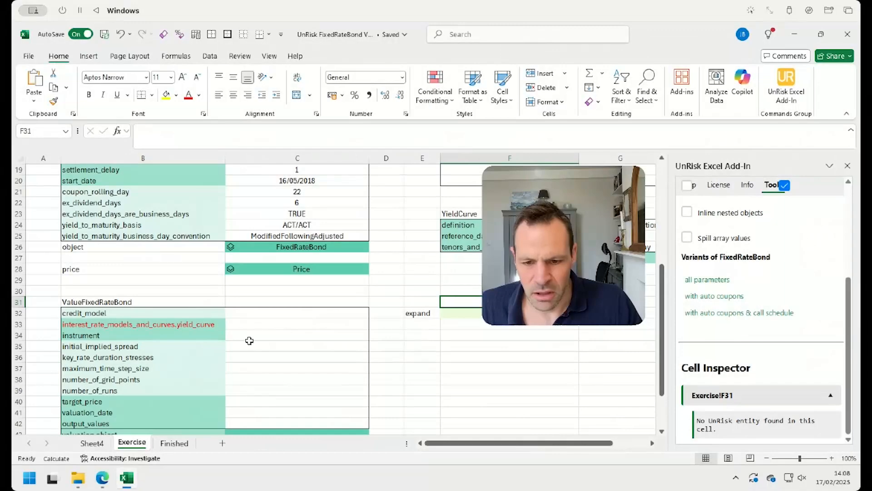
click(254, 325)
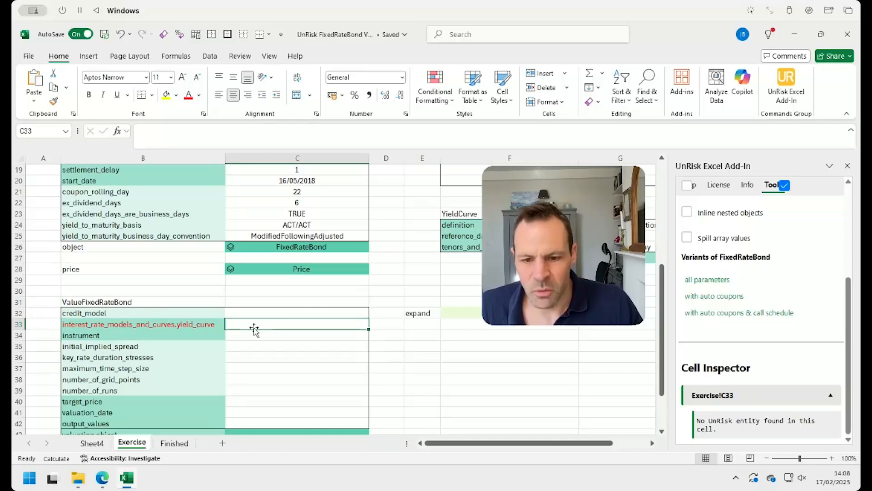
click(157, 325)
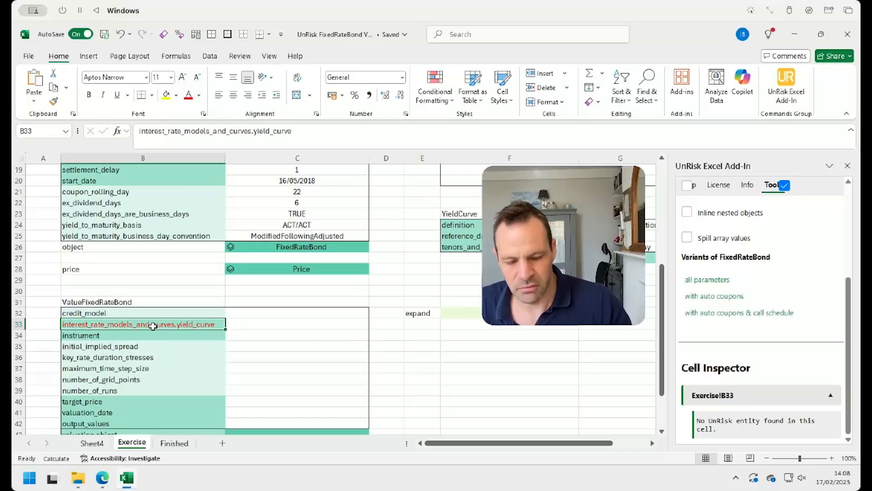
key(Right)
text(=)
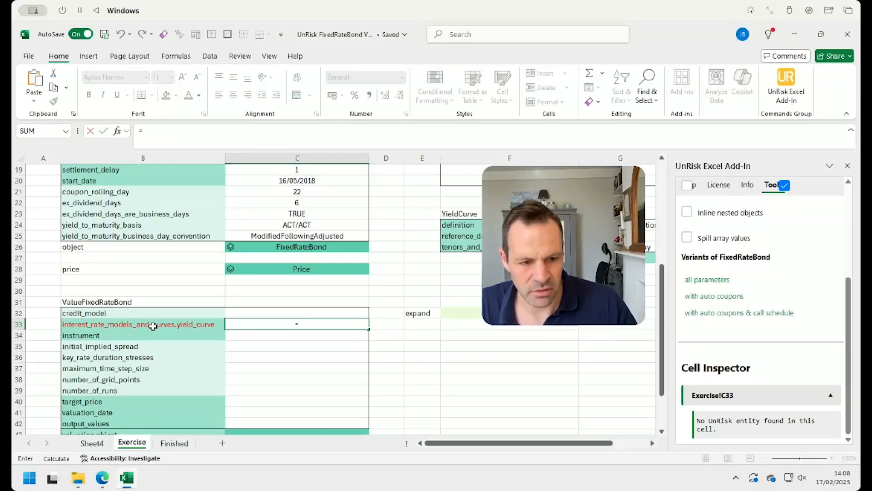
text(F23)
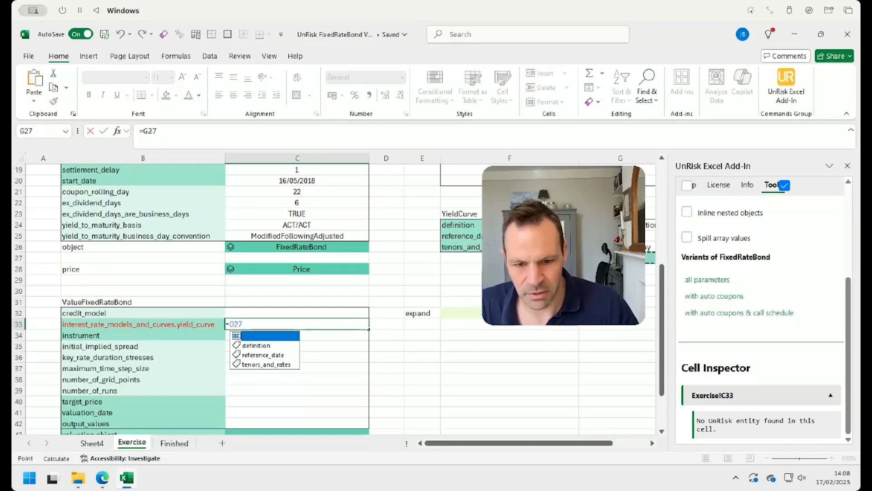
key(Return)
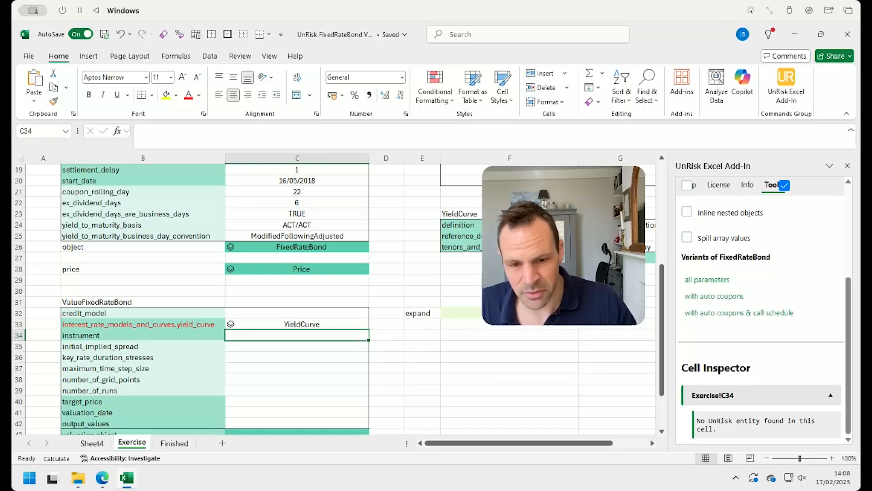
Step: Link the instrument value in C34 to the FixedRateBond object with =C26
text(=)
click(328, 246)
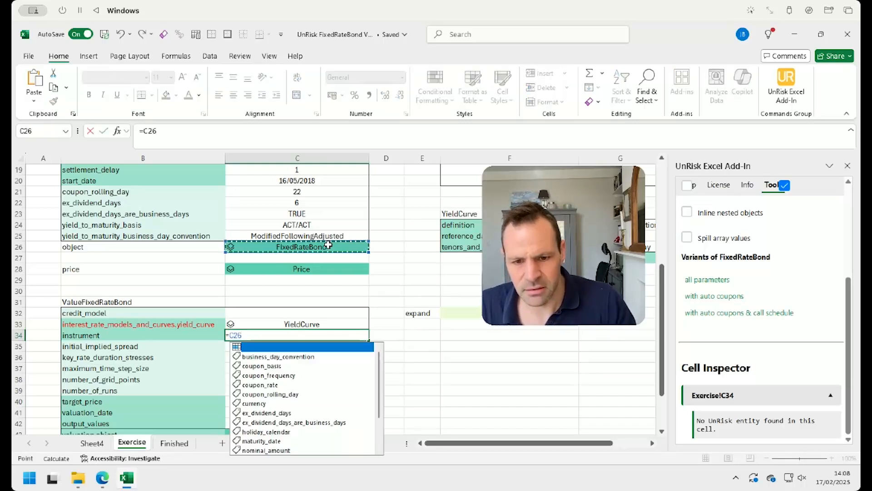
key(Return)
Step: Leave the optional numerical settings empty and link the target_price value in C40 to the Price object in C28
key(Down)
key(Down)
key(Down)
key(Down)
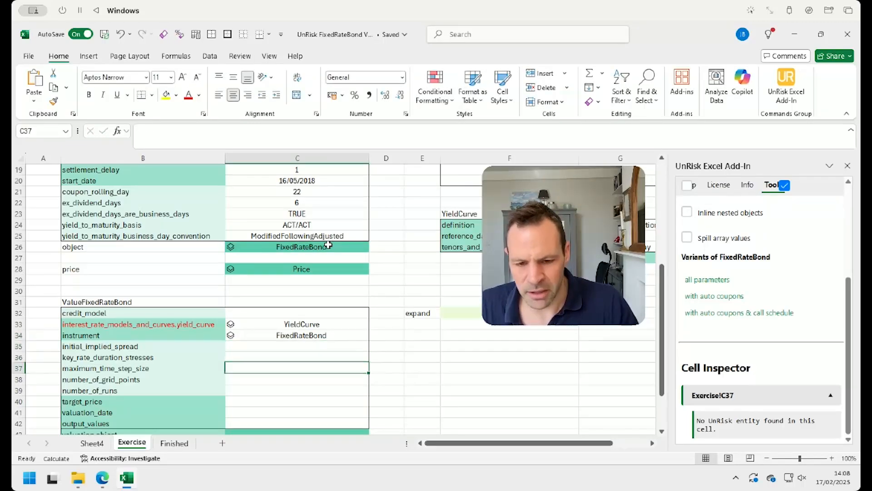
key(Down)
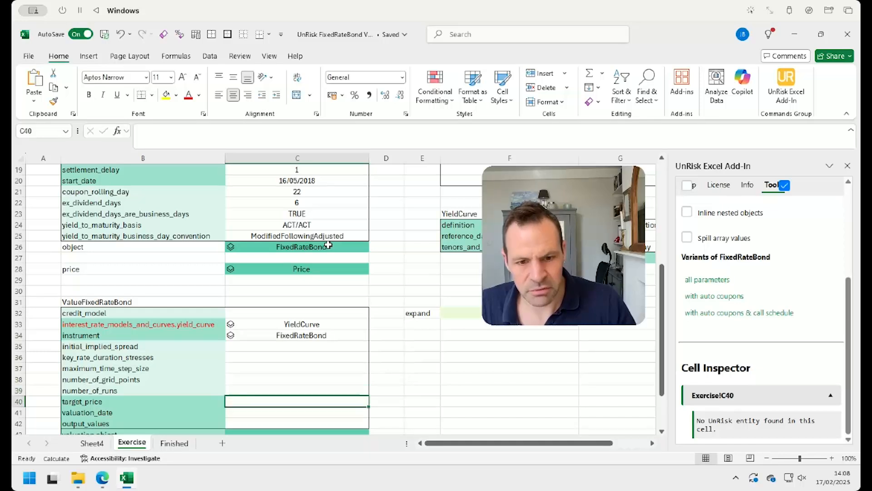
text(=)
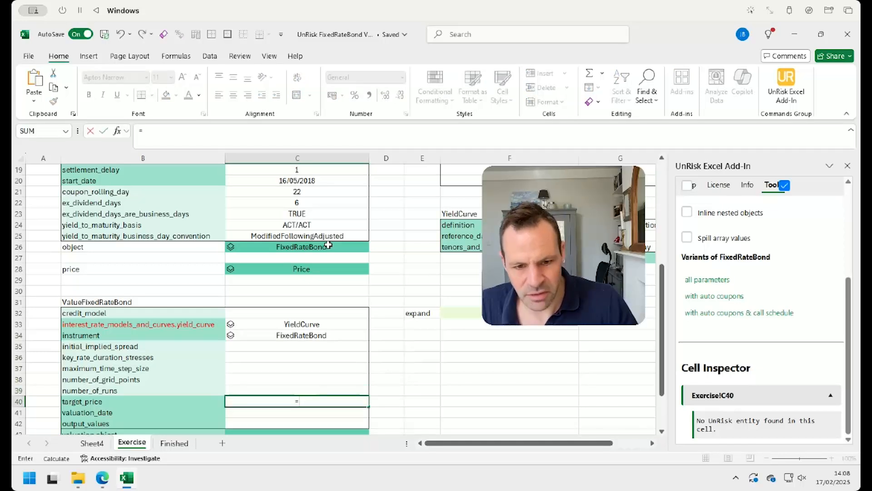
click(330, 269)
key(Return)
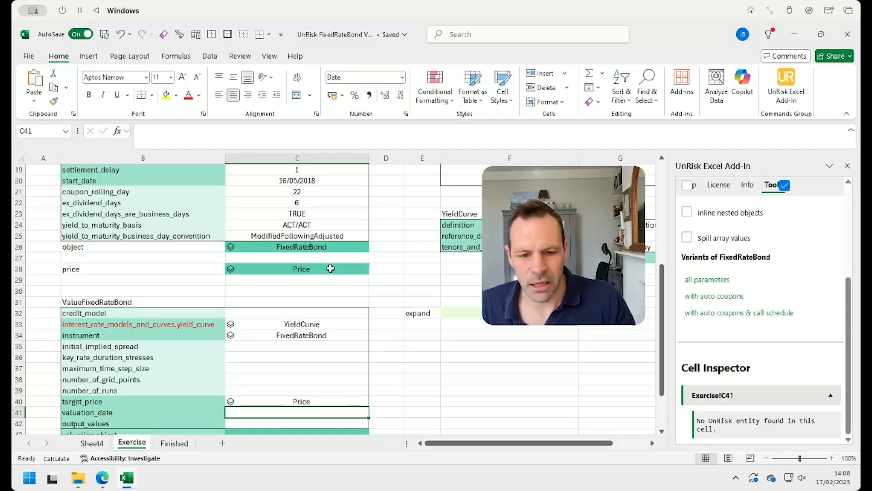
Step: Link the valuation_date value in C41 to the valuation date in C2
text(=)
scroll(323, 227, up, 6)
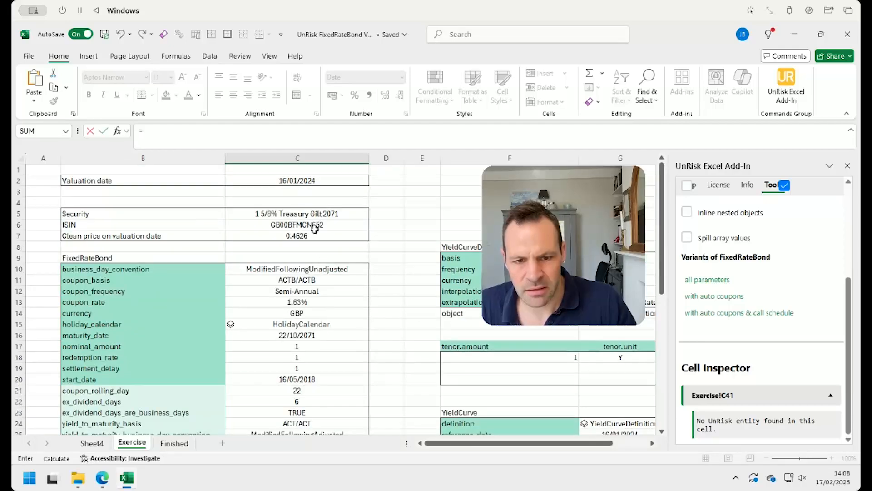
click(316, 181)
key(Return)
scroll(315, 182, down, 6)
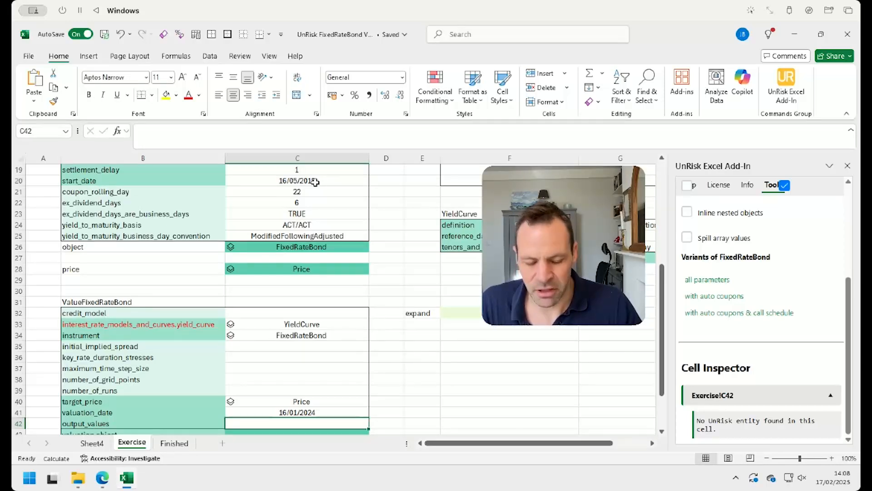
Step: Set the output_values parameter in C42 to all
key(Return)
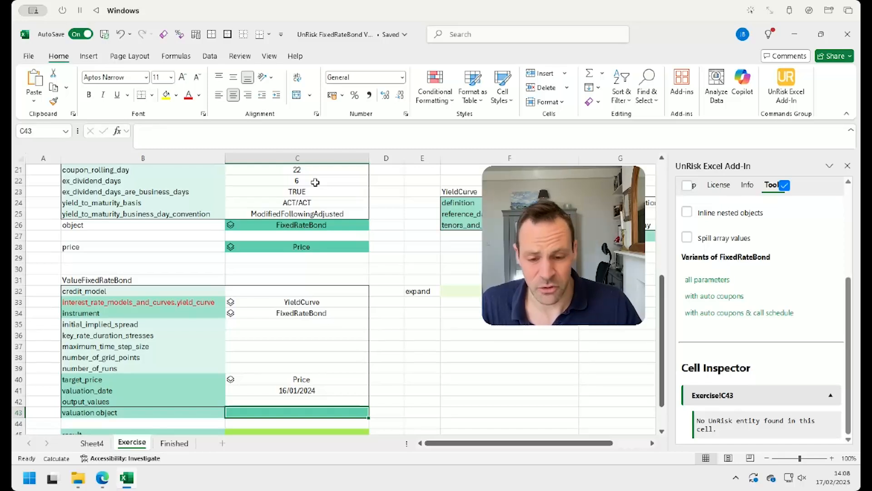
key(Up)
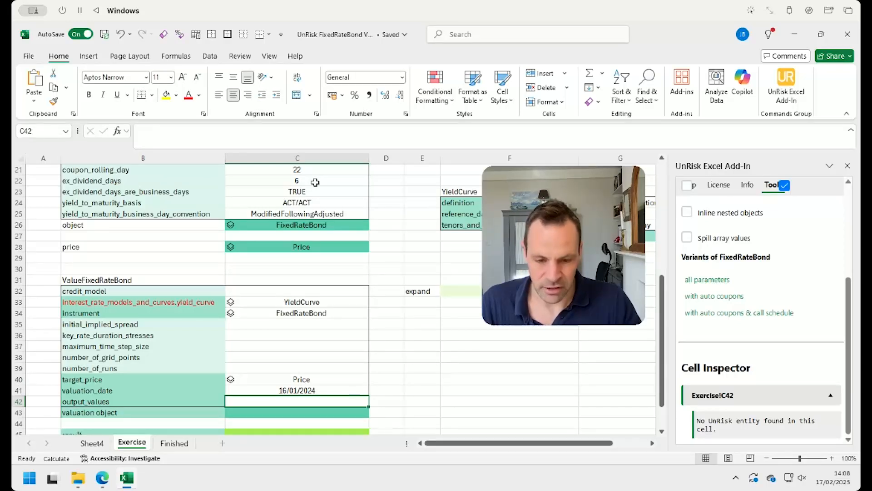
text(all)
key(Return)
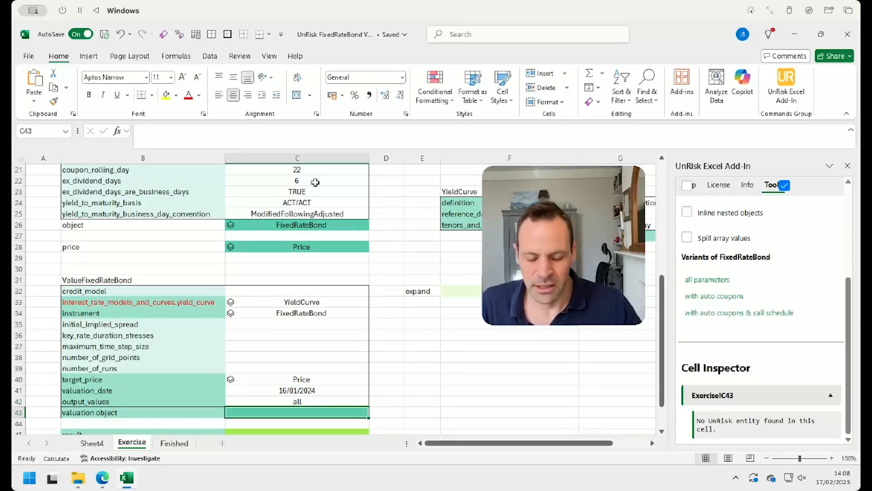
Step: Build the valuation object in C43 with =UnRisk.BUILD(B31:C42), covering the ValueFixedRateBond heading and all its parameters
text(=)
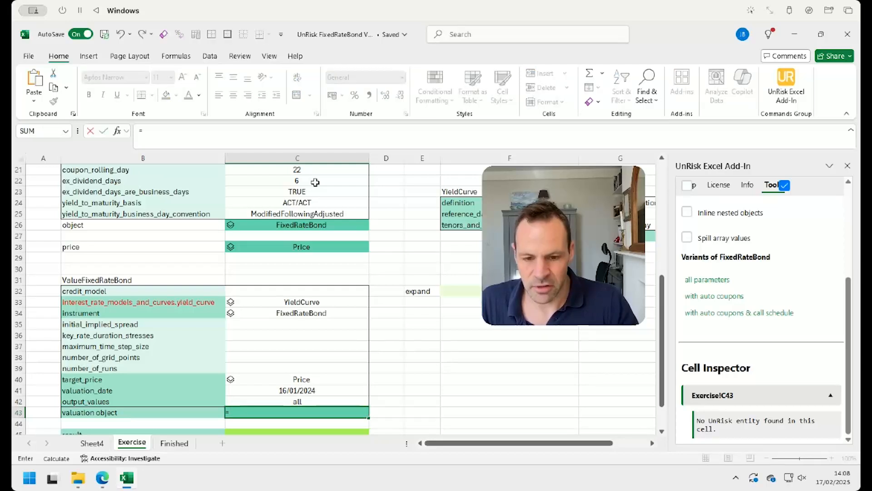
text(unrisk.b)
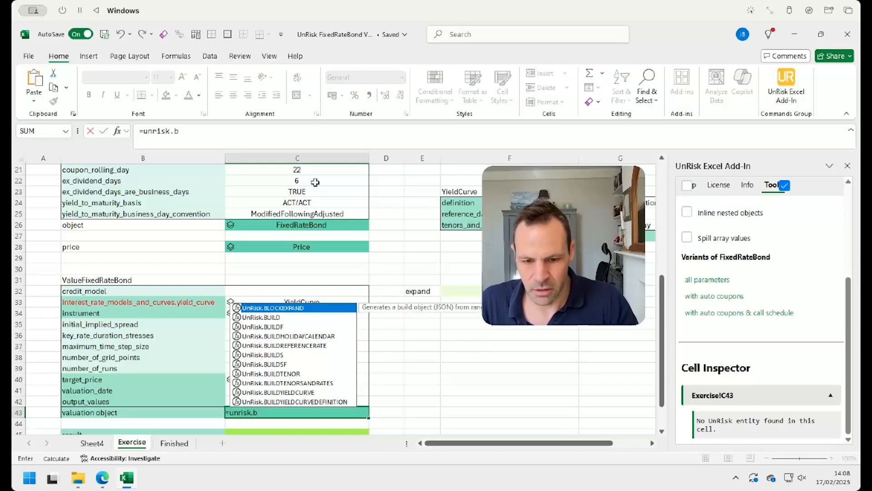
text(uild()
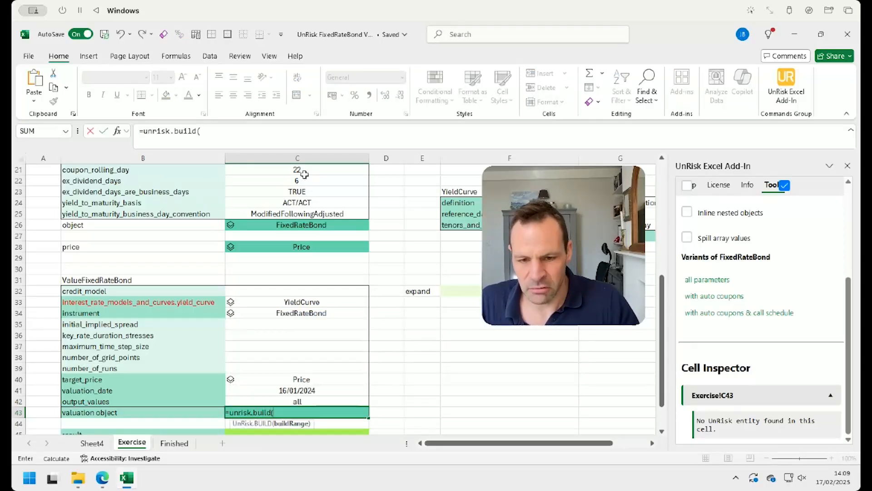
drag(211, 276, 274, 397)
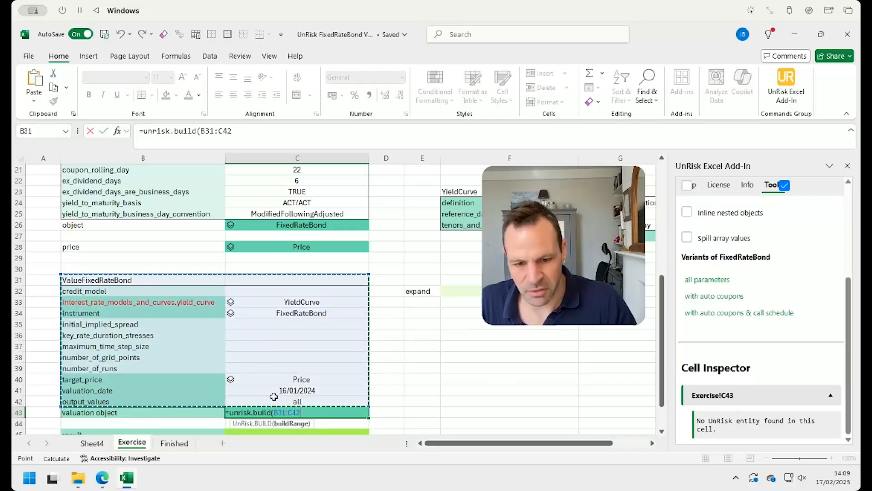
text())
key(Return)
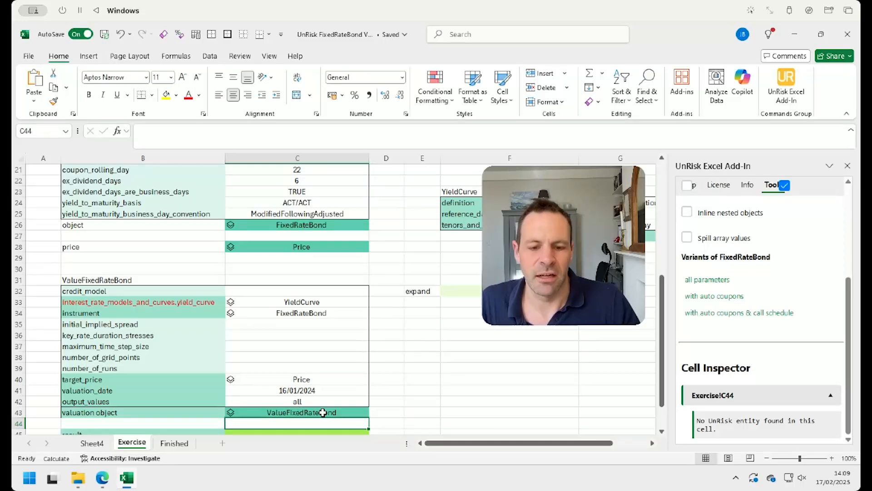
click(358, 411)
scroll(443, 389, down, 4)
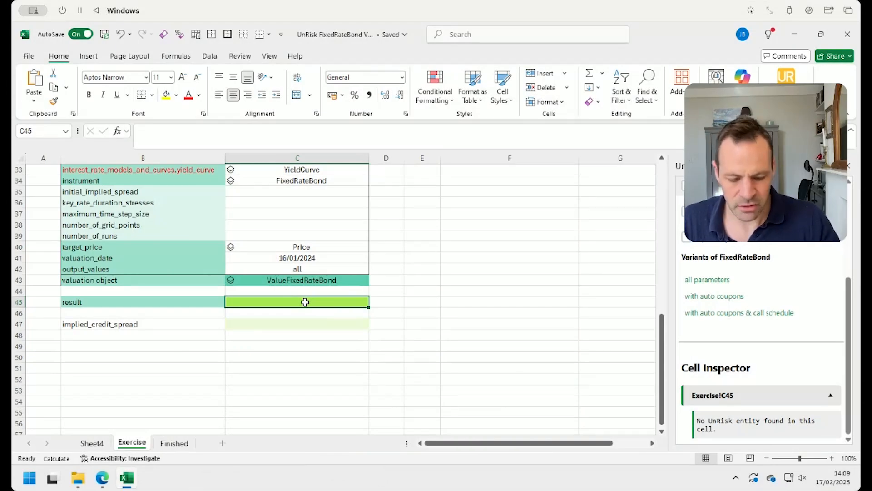
Step: Solve the valuation object in result cell C45 with =UnRisk.SOLVE(C43) and inspect the resulting entity
text(=unrisk.s)
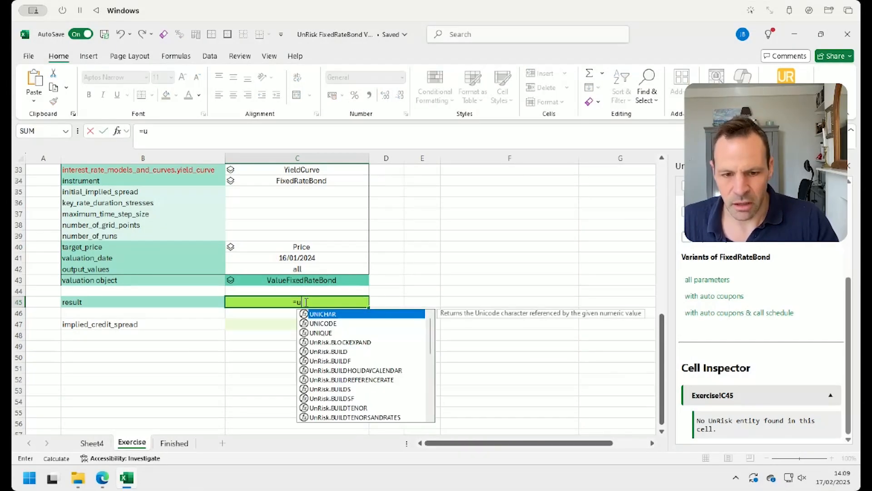
key(Down)
key(Down)
key(Down)
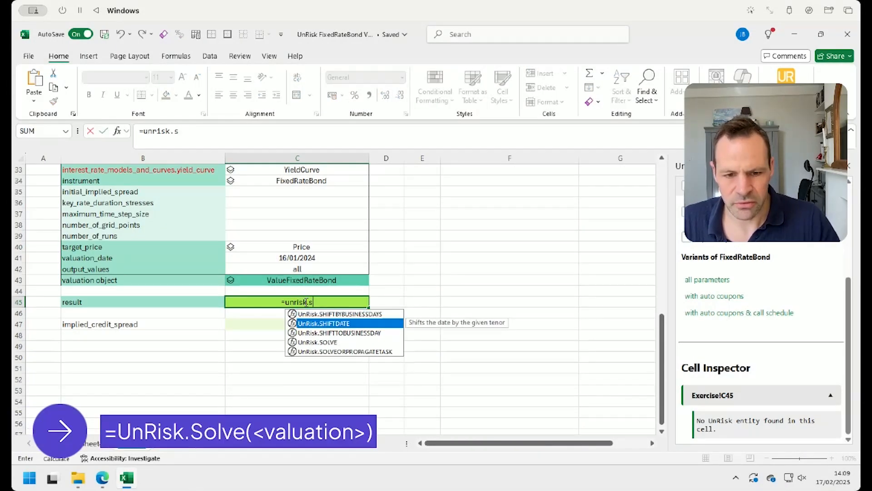
key(Tab)
key(Up)
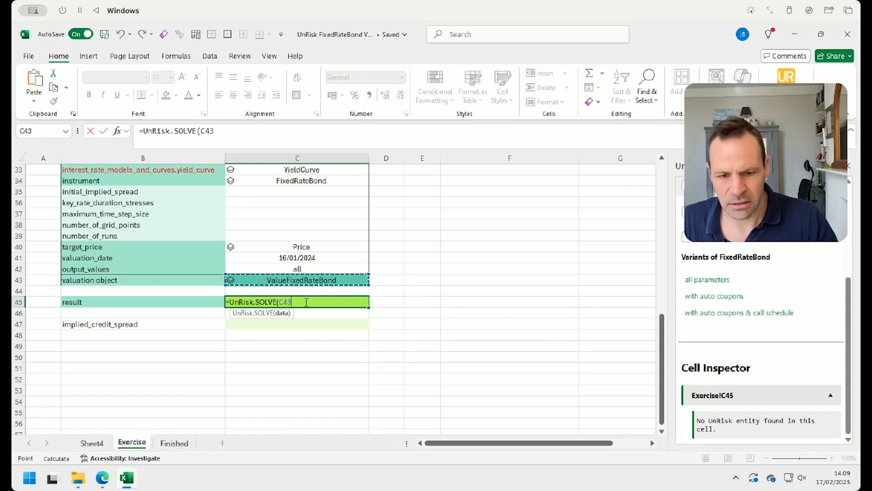
key(Up)
text())
key(Return)
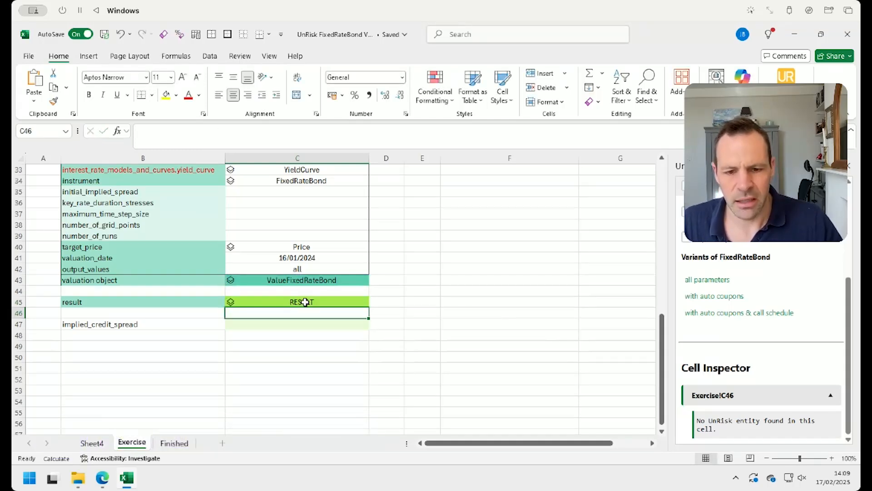
click(305, 302)
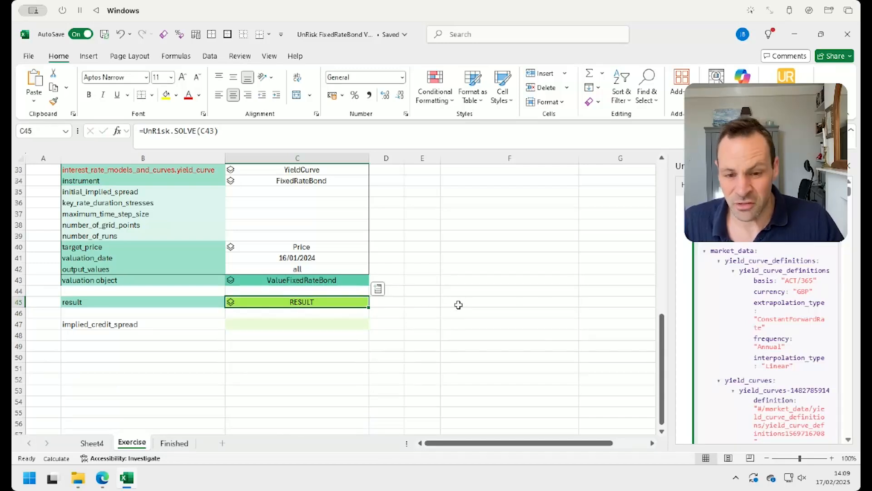
Step: Expand the result object into a table from F32 with =UnRisk.EXPAND(C45)
click(322, 328)
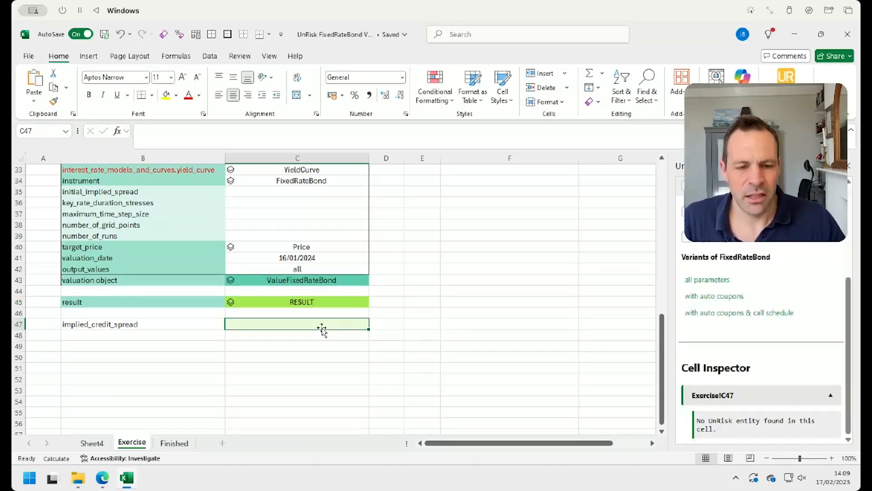
scroll(322, 329, up, 4)
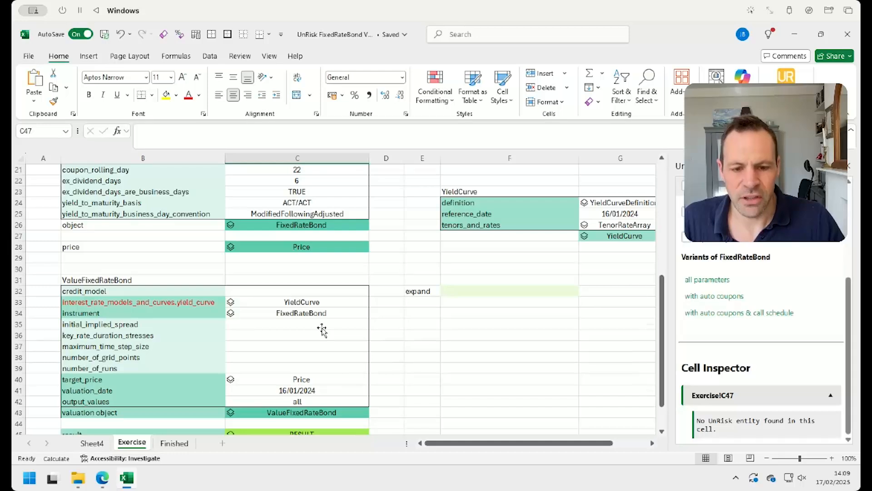
scroll(322, 330, down, 1)
click(475, 255)
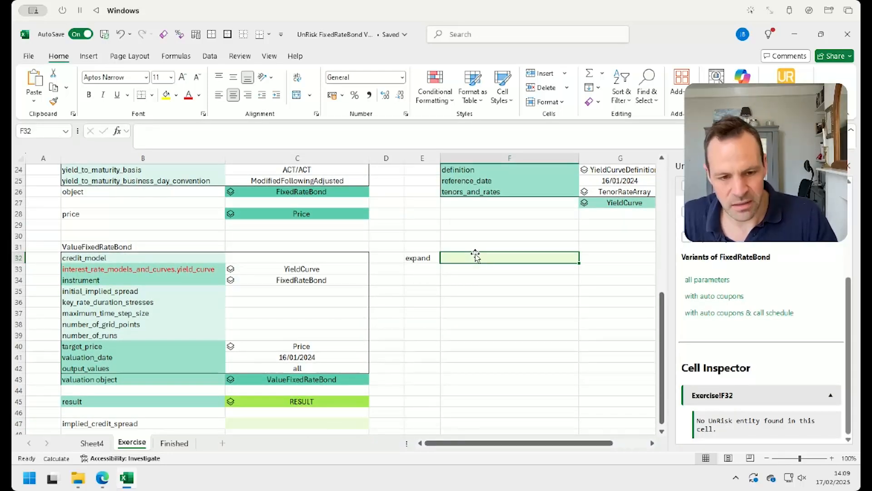
text(=)
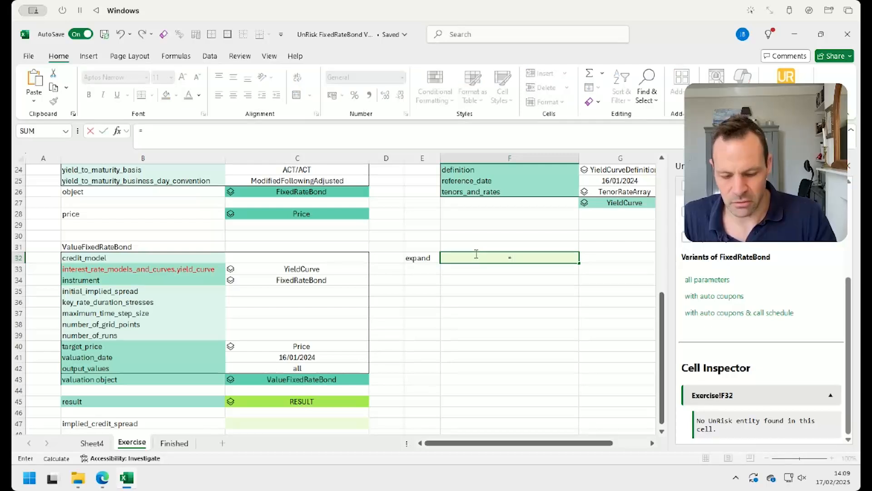
text(unrisk.ex)
key(Tab)
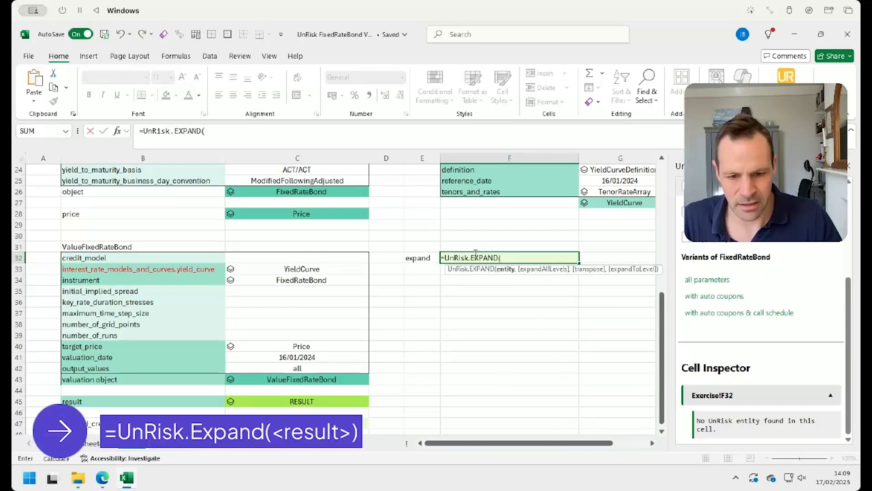
click(295, 401)
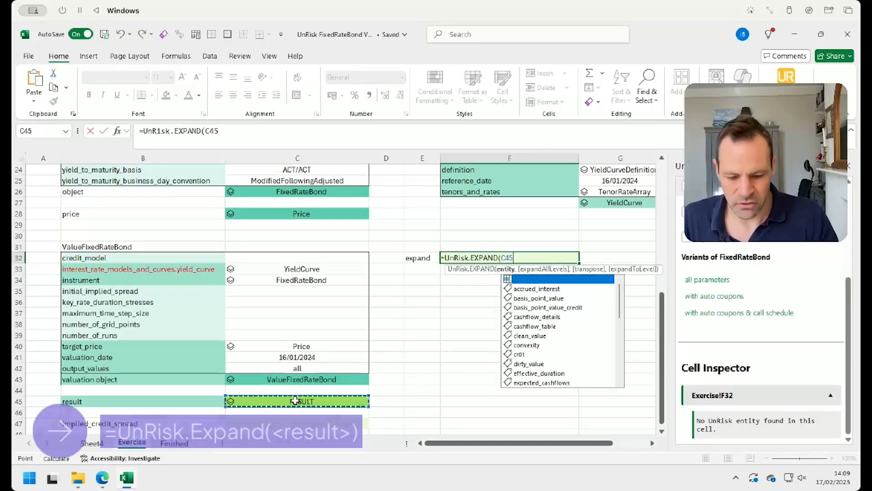
text())
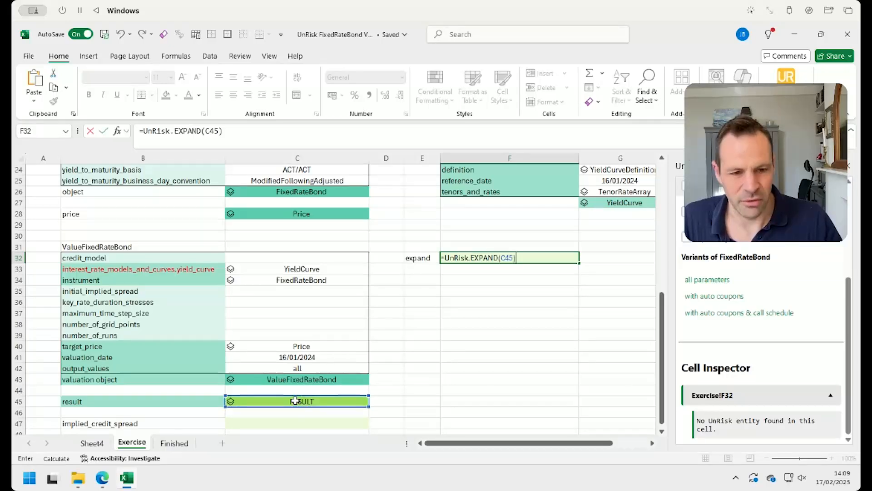
key(Return)
Step: Examine the expanded valuation outputs along row 32, from accrued_interest through to zeroday_value
key(Up)
key(Right)
key(Right)
key(Right)
key(Right)
key(Right)
key(Right)
key(Right)
key(Right)
key(Right)
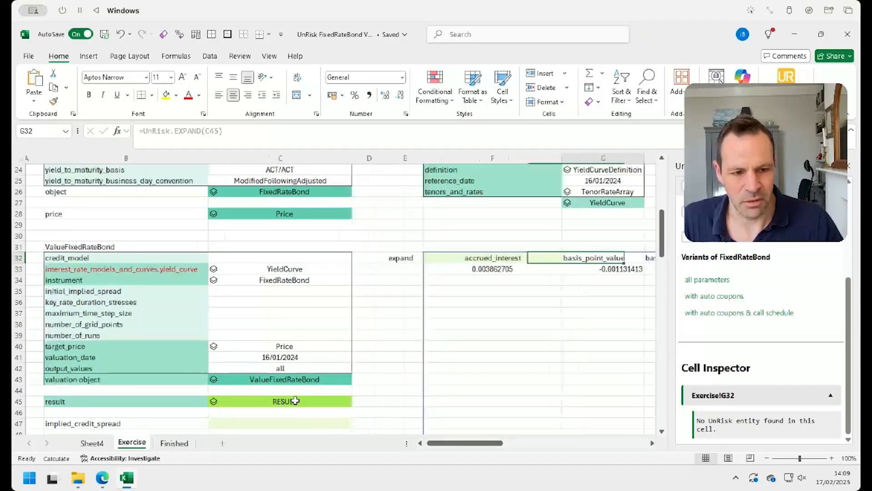
key(Right)
key(Right)
key(Right)
key(Right)
key(Right)
key(Right)
key(Right)
key(Right)
key(Right)
key(Right)
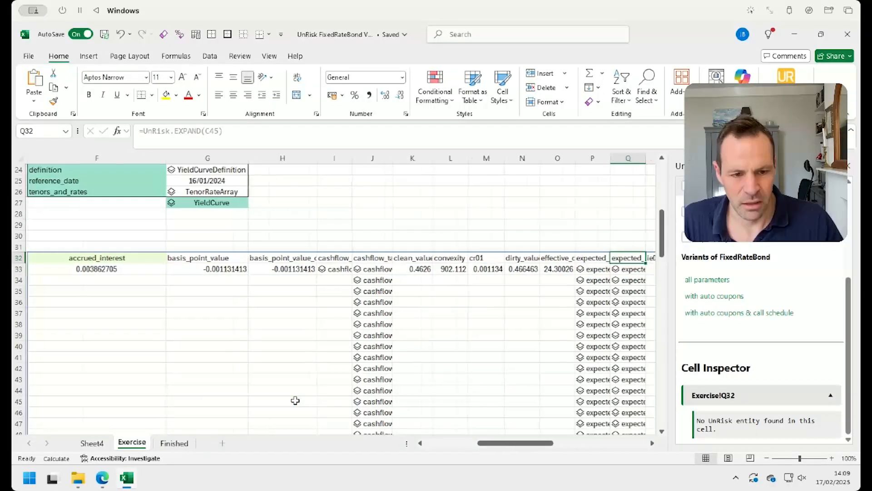
key(Right)
key(Right)
key(Right)
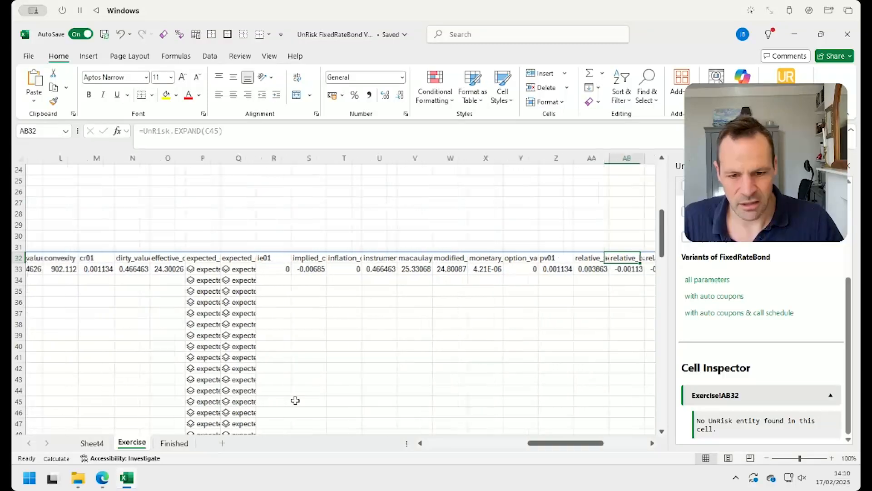
key(Left)
key(Left)
key(Left)
key(Left)
key(Left)
key(Left)
key(Left)
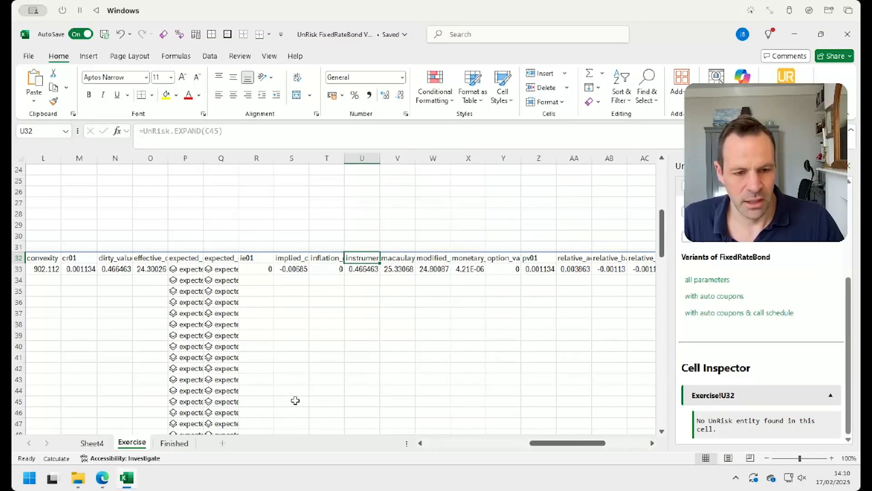
key(Right)
key(Right)
key(Right)
key(Right)
key(Right)
key(Right)
key(Right)
key(Right)
key(Right)
key(Right)
key(Right)
key(Right)
key(Right)
key(Right)
key(Right)
key(Right)
key(Right)
key(Right)
key(Right)
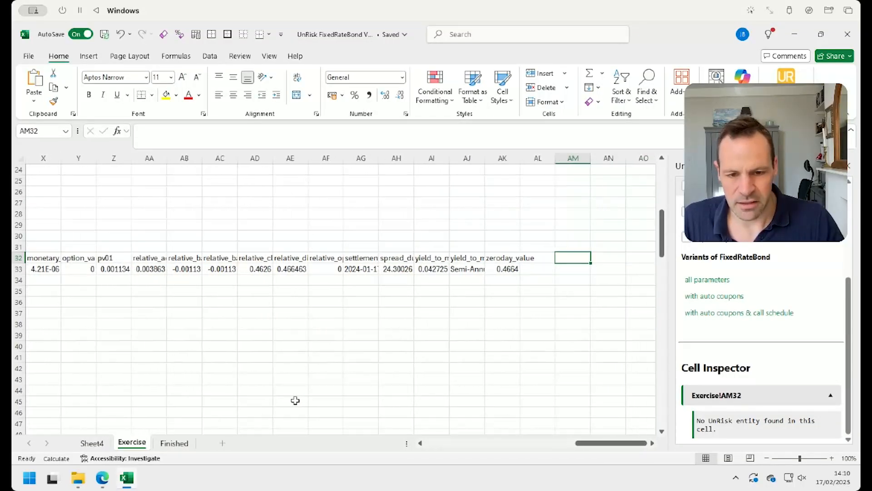
key(Left)
key(Left)
key(Left)
key(Left)
key(Left)
key(Left)
key(Left)
key(Left)
key(Left)
key(Left)
key(Left)
key(Left)
key(Left)
key(Left)
key(Left)
key(Left)
key(Left)
key(Left)
key(Left)
key(Left)
key(Left)
key(Left)
key(Left)
key(Left)
key(Left)
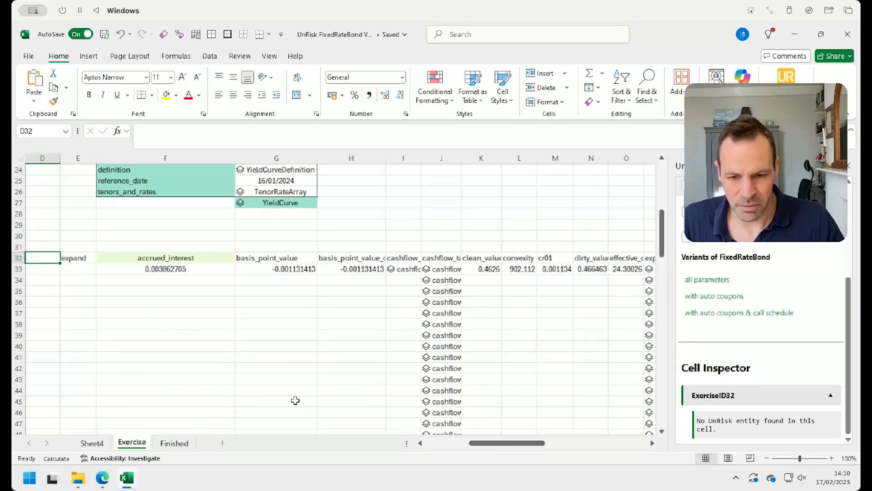
Step: Extract the implied credit spread from the result object into C47 with =C45.implied_credit_spread
scroll(307, 383, down, 1)
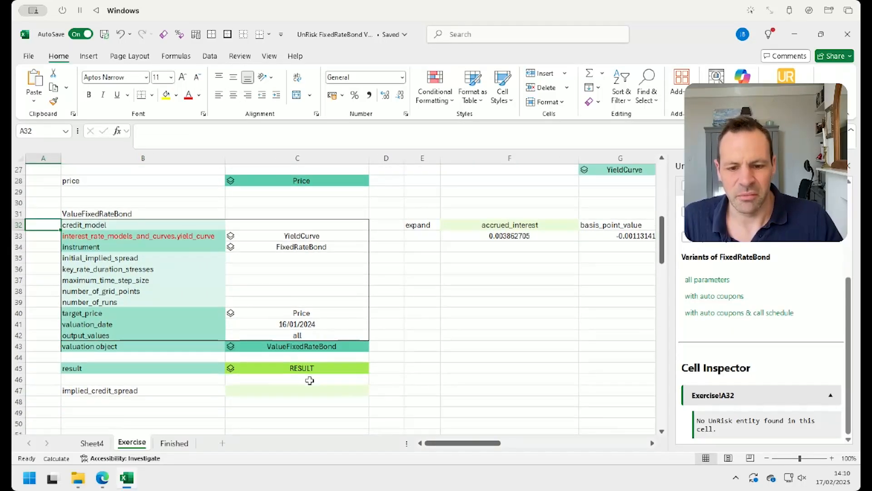
click(301, 391)
text(=)
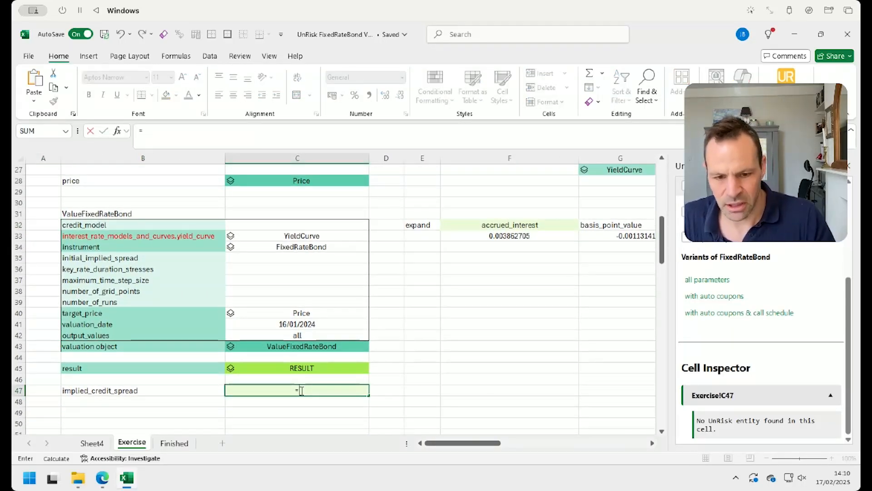
key(Up)
key(Up)
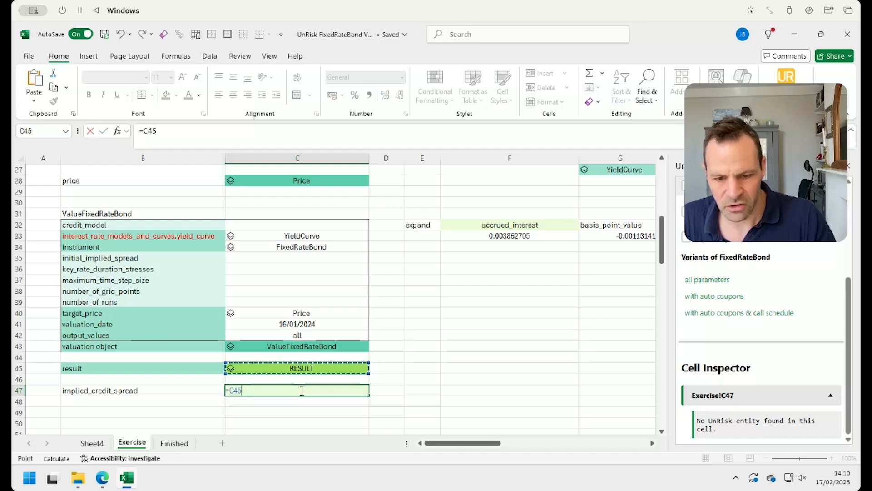
text(.)
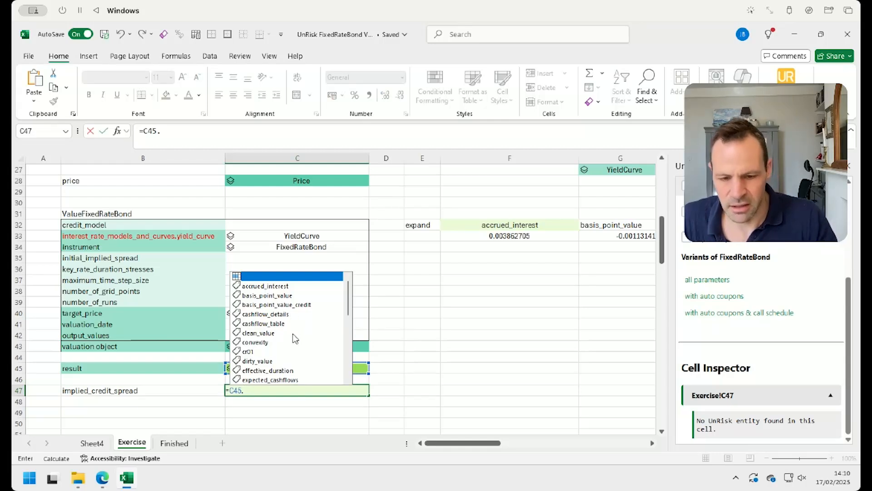
text(im)
key(Tab)
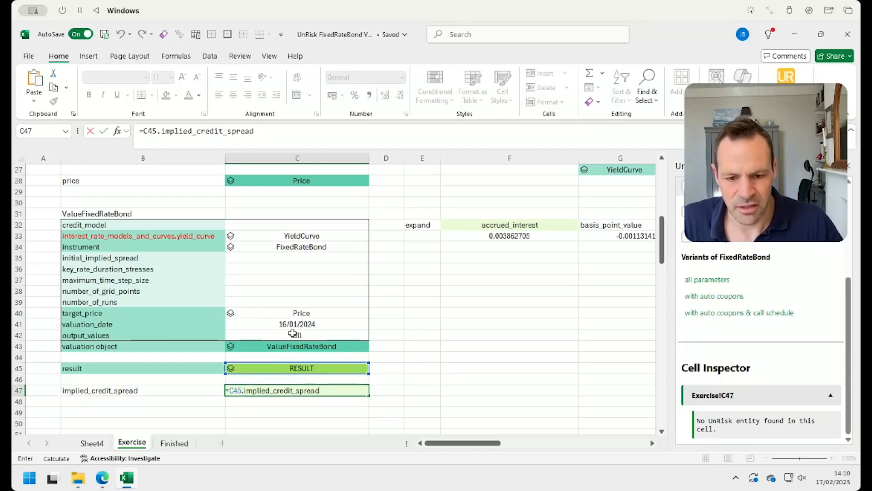
key(Return)
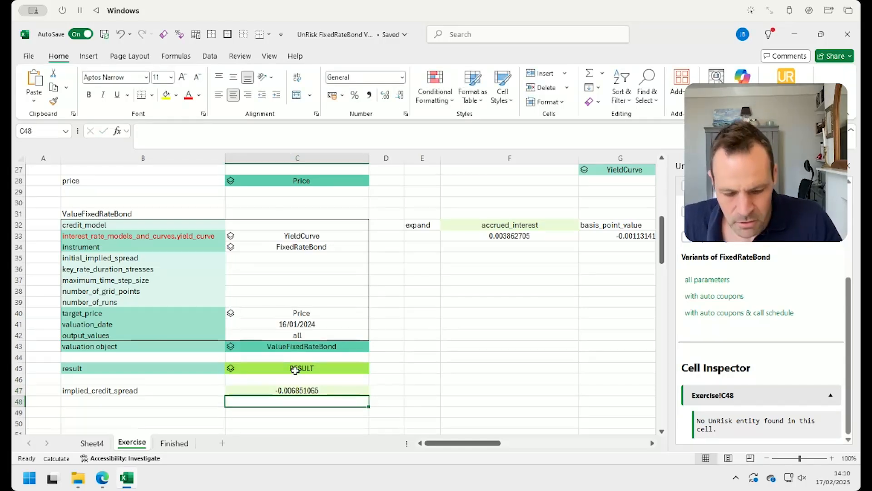
Step: Convert the implied credit spread to basis points in C48 with =C47*10000 and label it bps in D48
text(=)
key(Up)
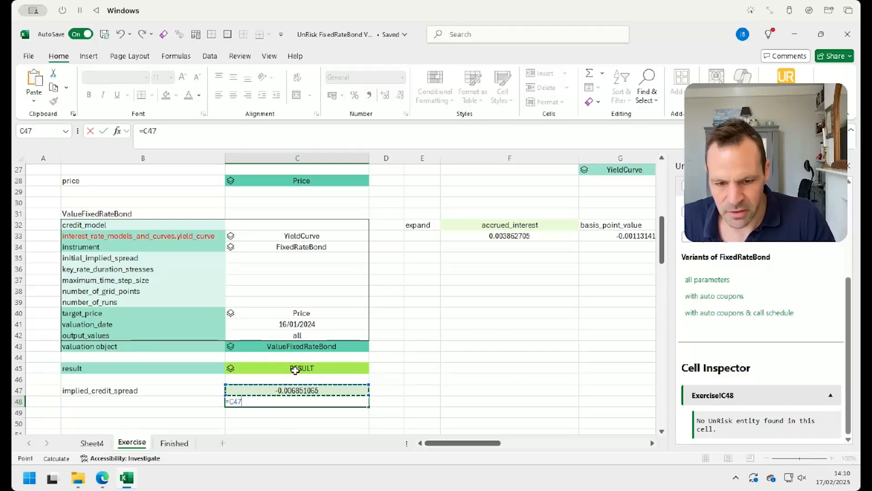
text(*10000)
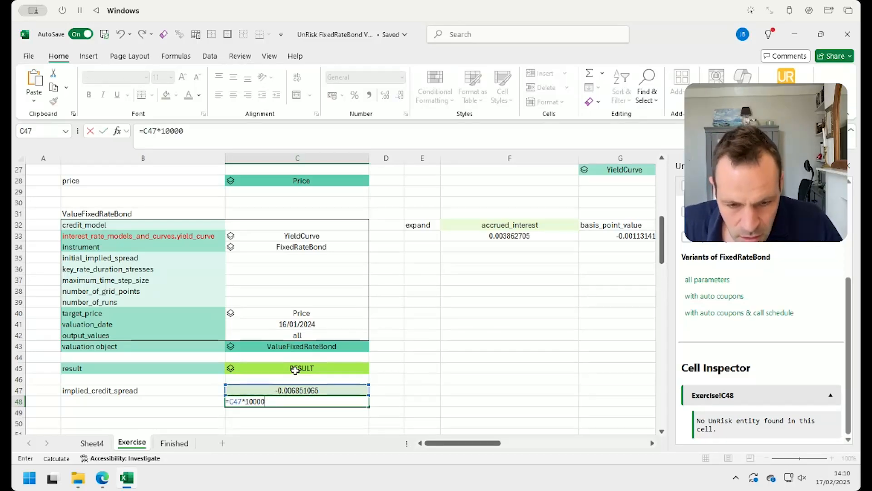
key(Return)
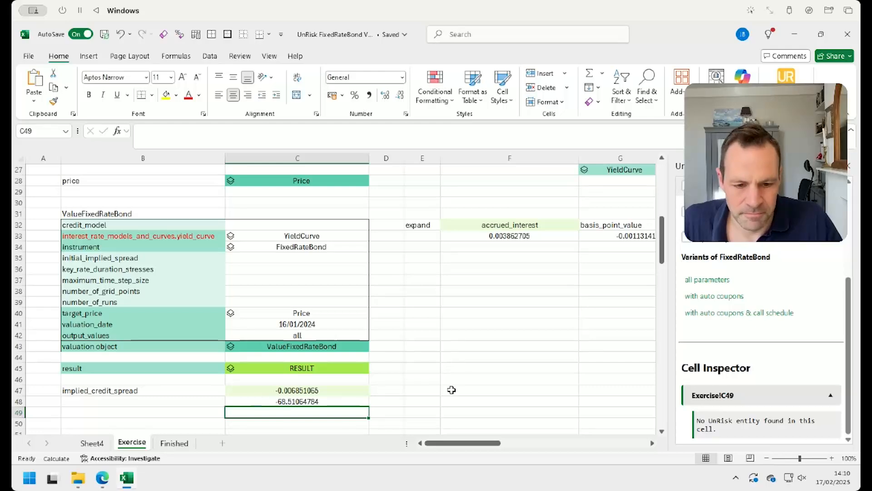
click(394, 405)
text(bps)
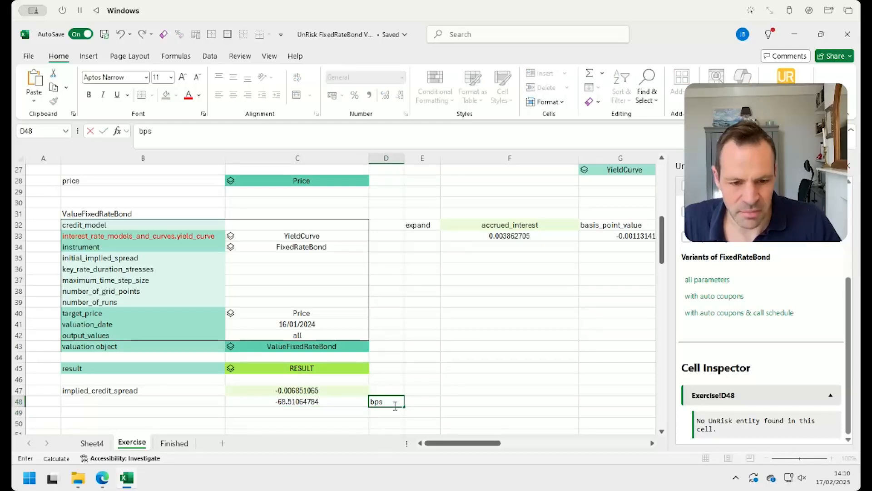
key(Return)
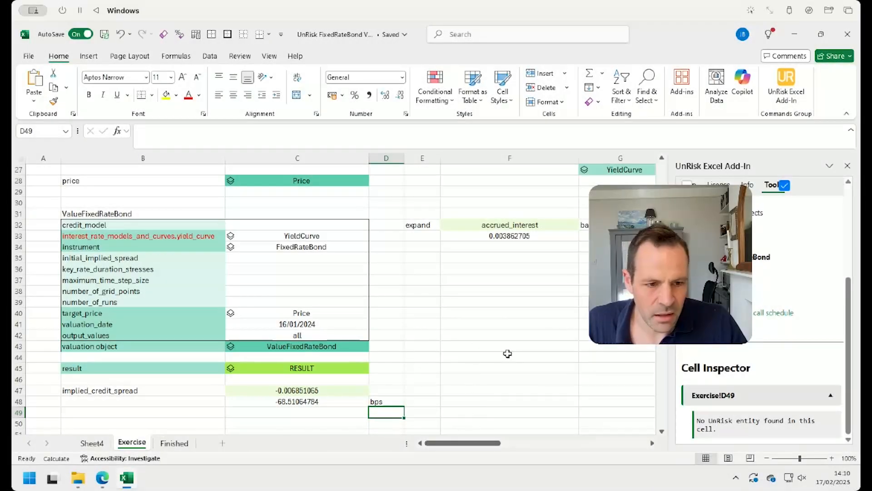
Step: Close the UnRisk add-in pane and set the 1-year tenor's rate in H18 to 4%
scroll(507, 353, up, 9)
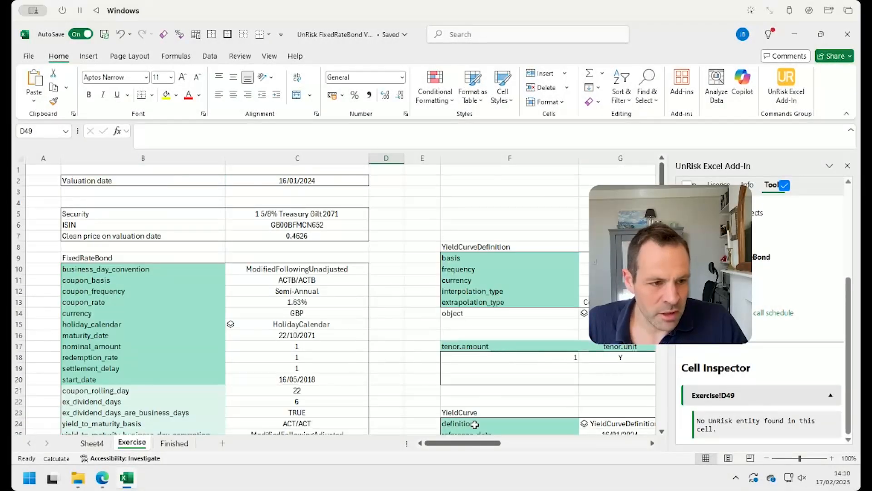
click(847, 165)
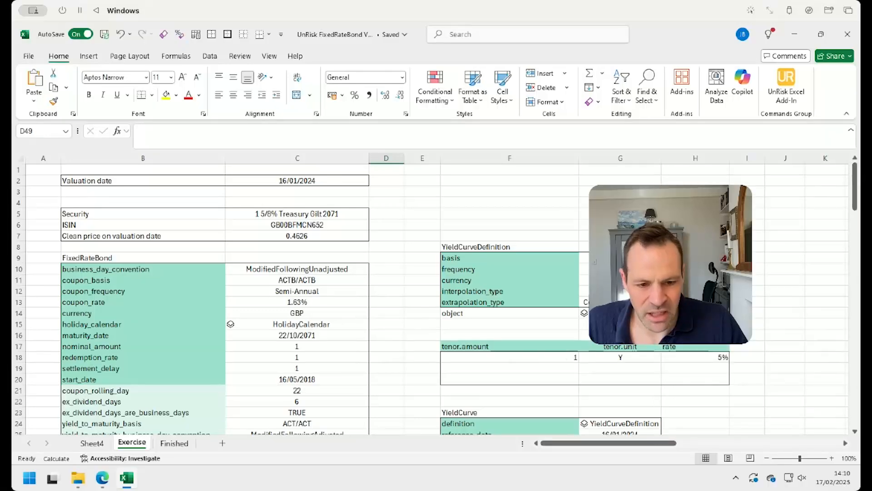
scroll(621, 373, down, 1)
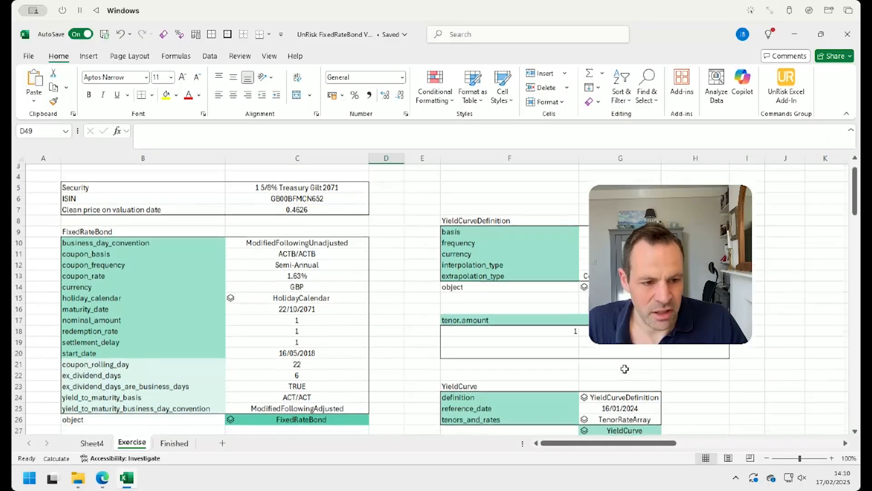
click(718, 324)
text(4)
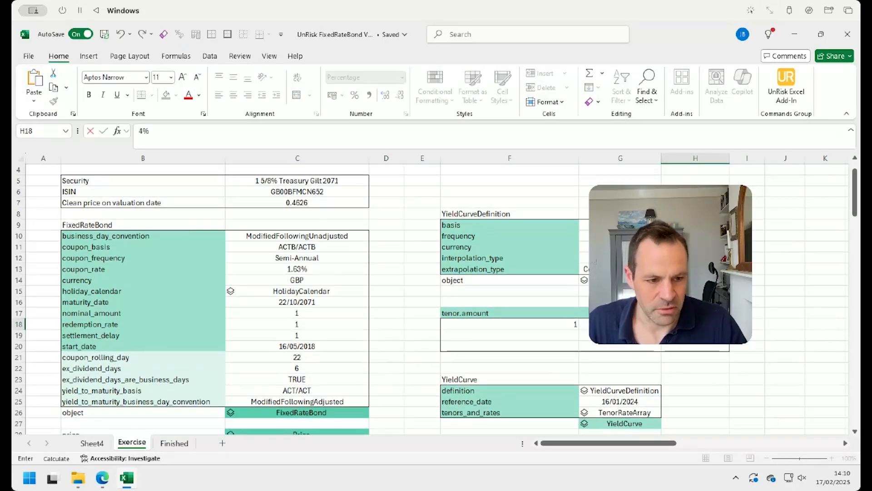
key(Return)
scroll(516, 324, down, 3)
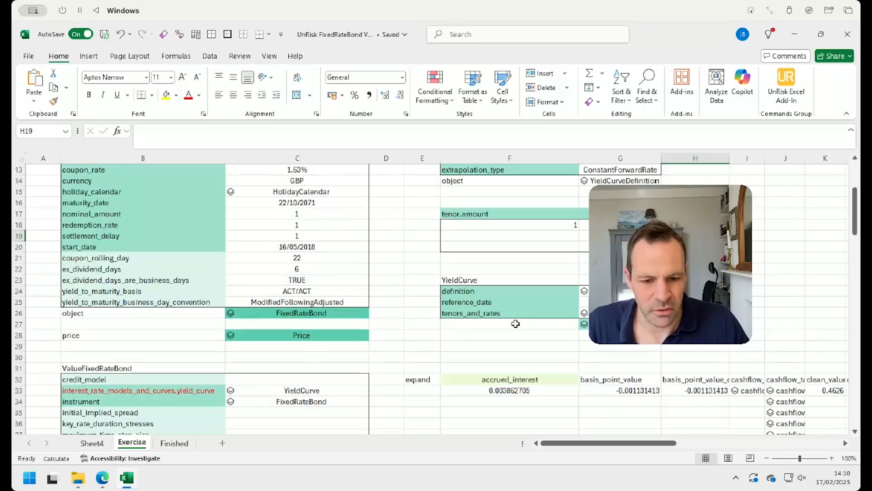
scroll(516, 323, down, 7)
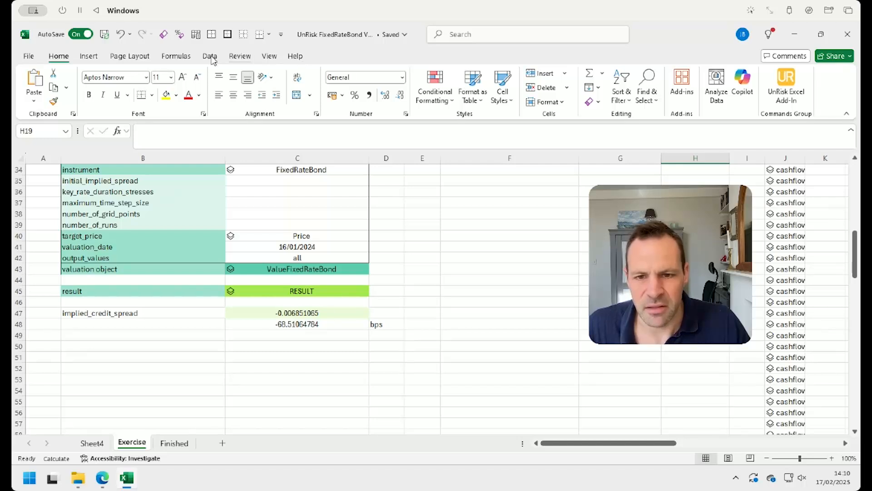
Step: Recalculate the Exercise sheet to update the implied credit spread for the 4% rate, and review the bond, yield curve and valuation blocks
click(184, 58)
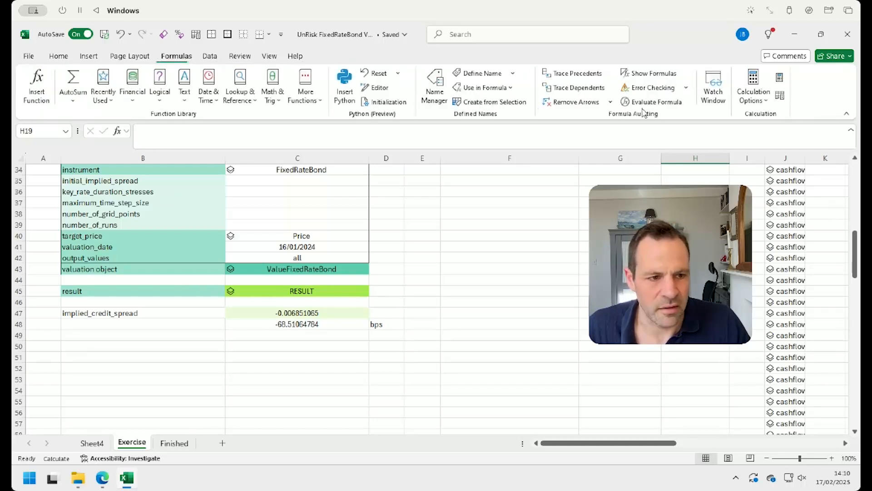
click(780, 97)
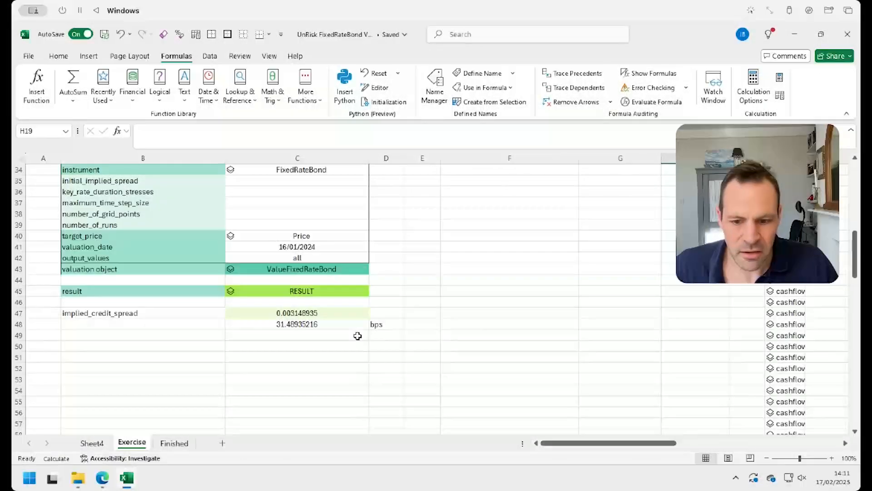
scroll(357, 337, up, 7)
scroll(357, 338, up, 4)
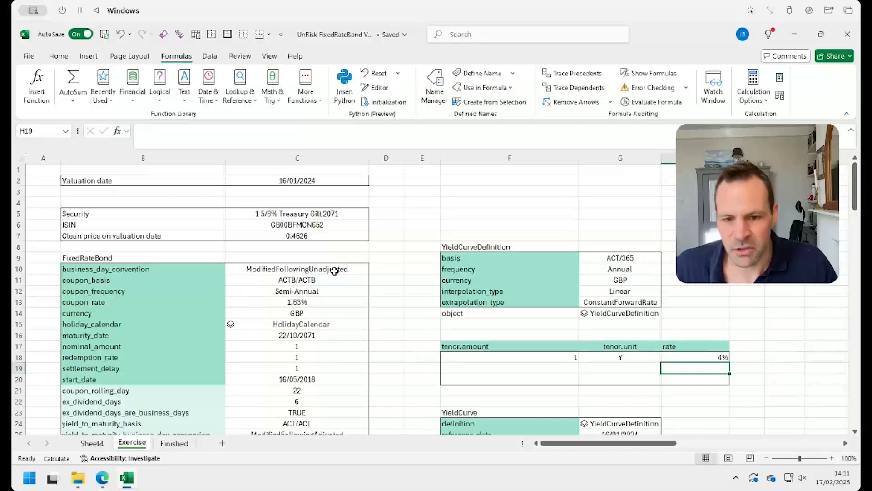
scroll(272, 276, down, 3)
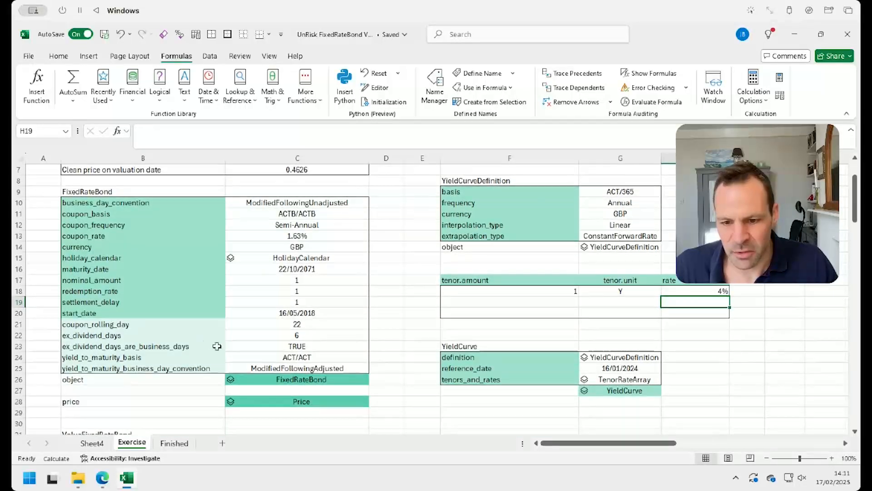
scroll(281, 366, down, 4)
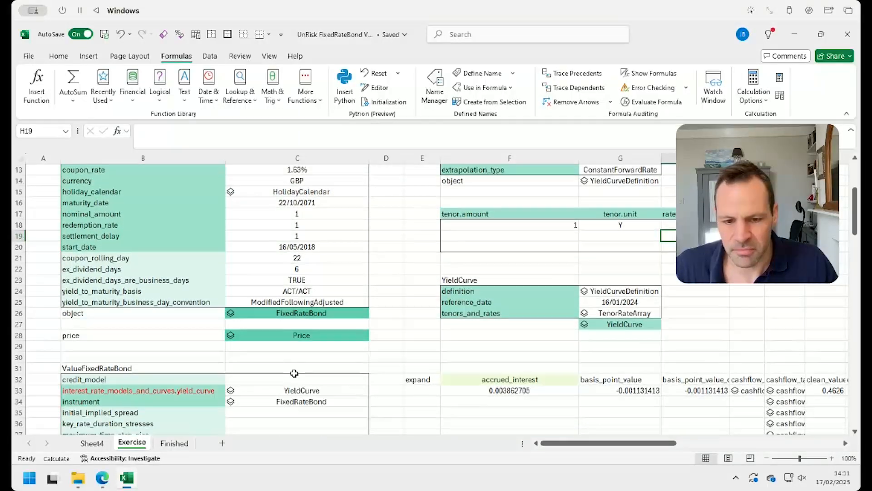
scroll(316, 334, down, 1)
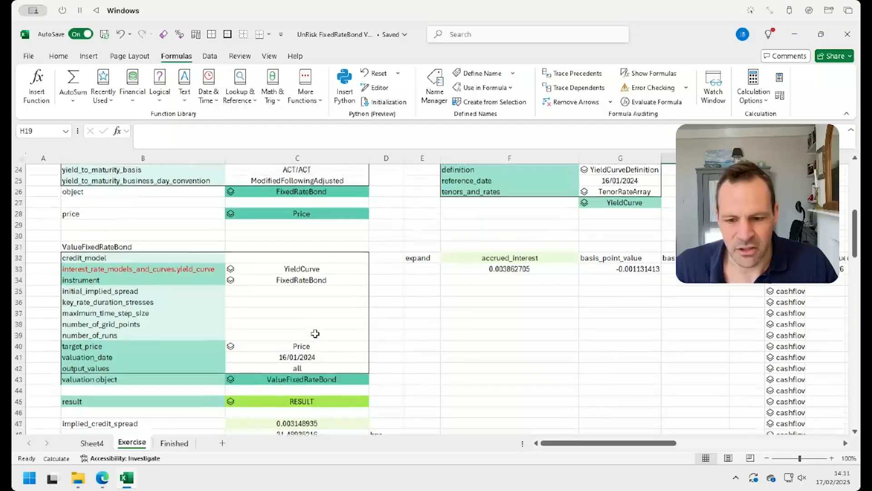